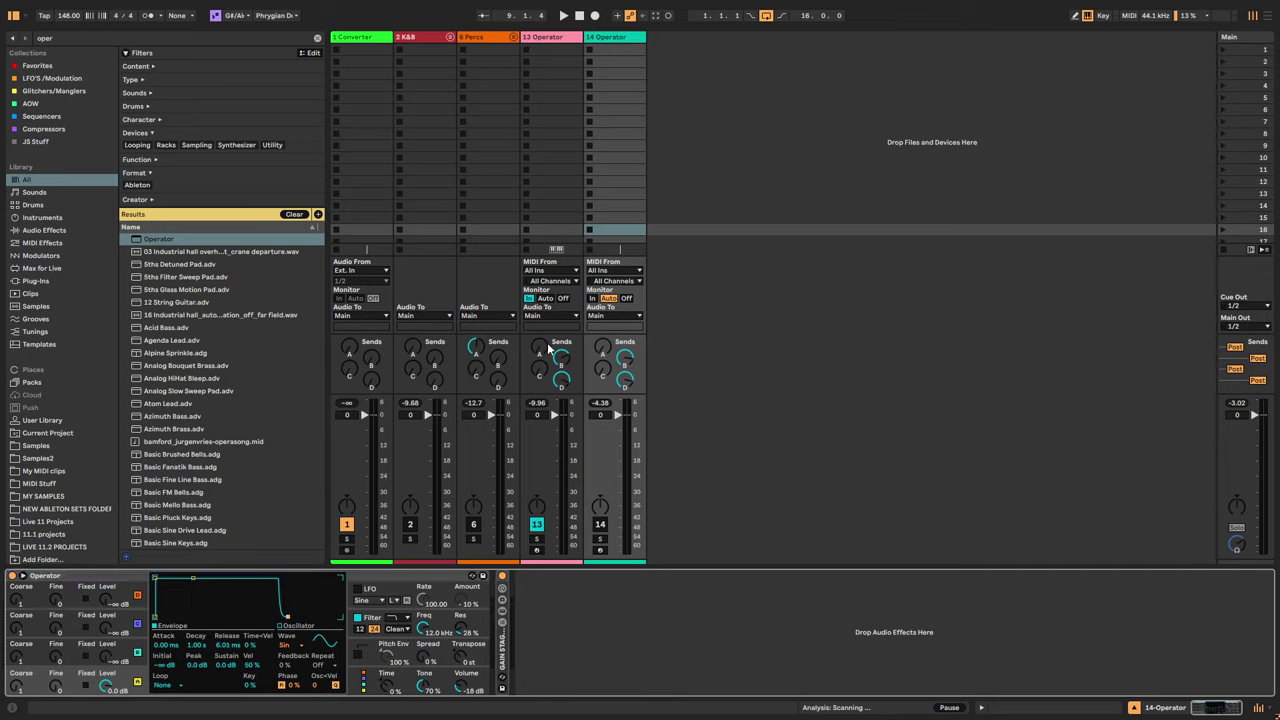
# Step: Set monitoring to Auto on track 13 and In on track 14, and activate track 14
pyautogui.click(545, 298)
pyautogui.click(592, 298)
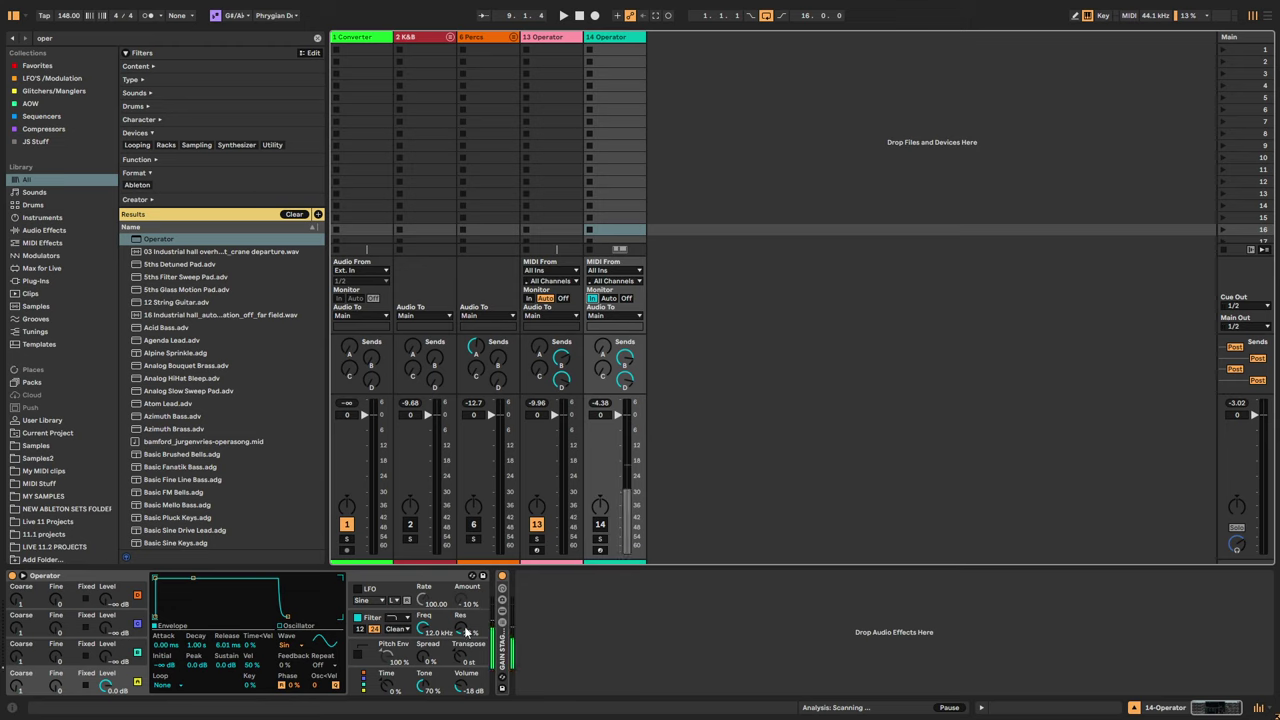
pyautogui.click(600, 524)
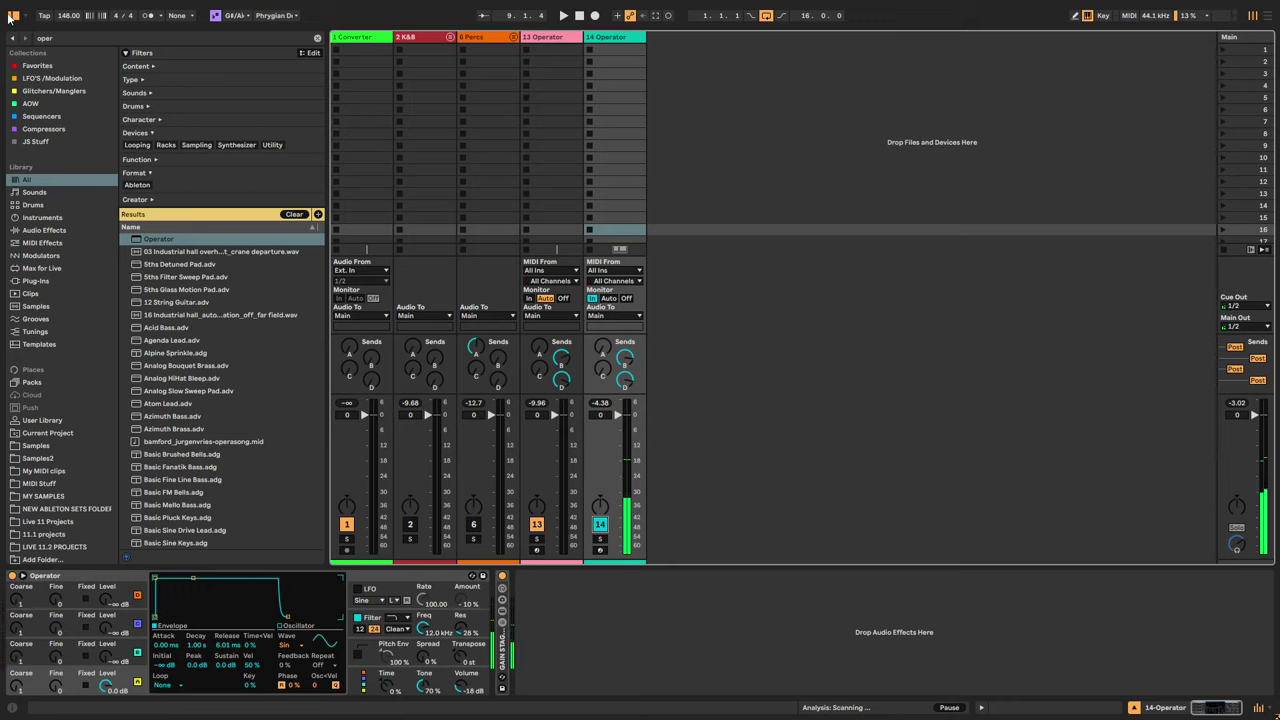
# Step: Clear the browser search and switch Operator's oscillator A to fixed frequency with Multi set to 10
pyautogui.click(290, 215)
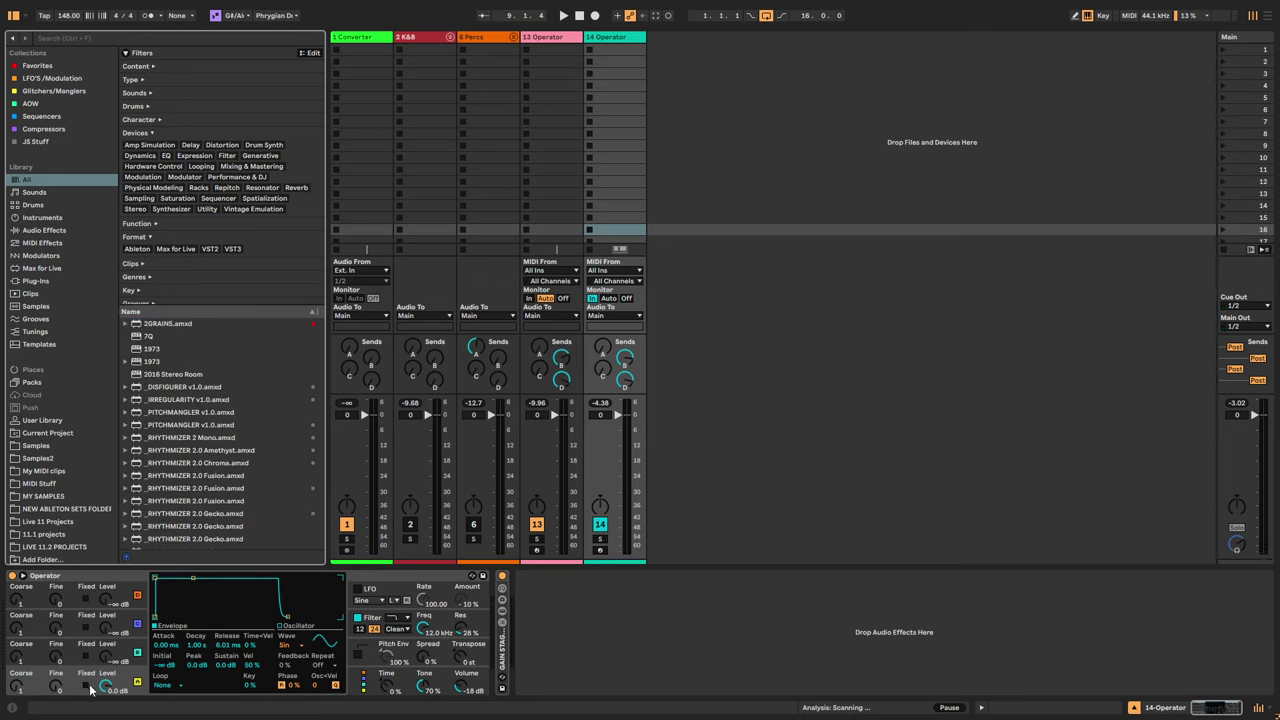
pyautogui.click(85, 687)
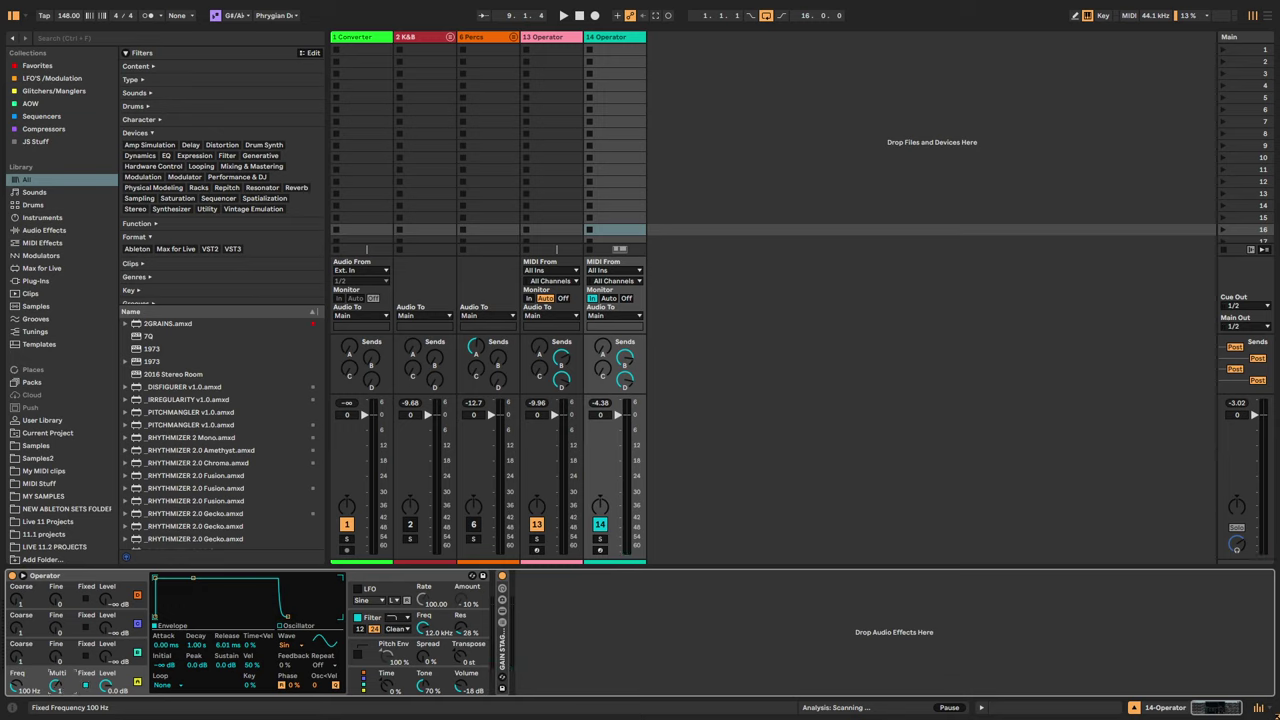
pyautogui.moveTo(57, 686); pyautogui.dragTo(57, 676)
# Step: Search the browser for LFO and add the LFO device after Operator on track 14
pyautogui.click(58, 38)
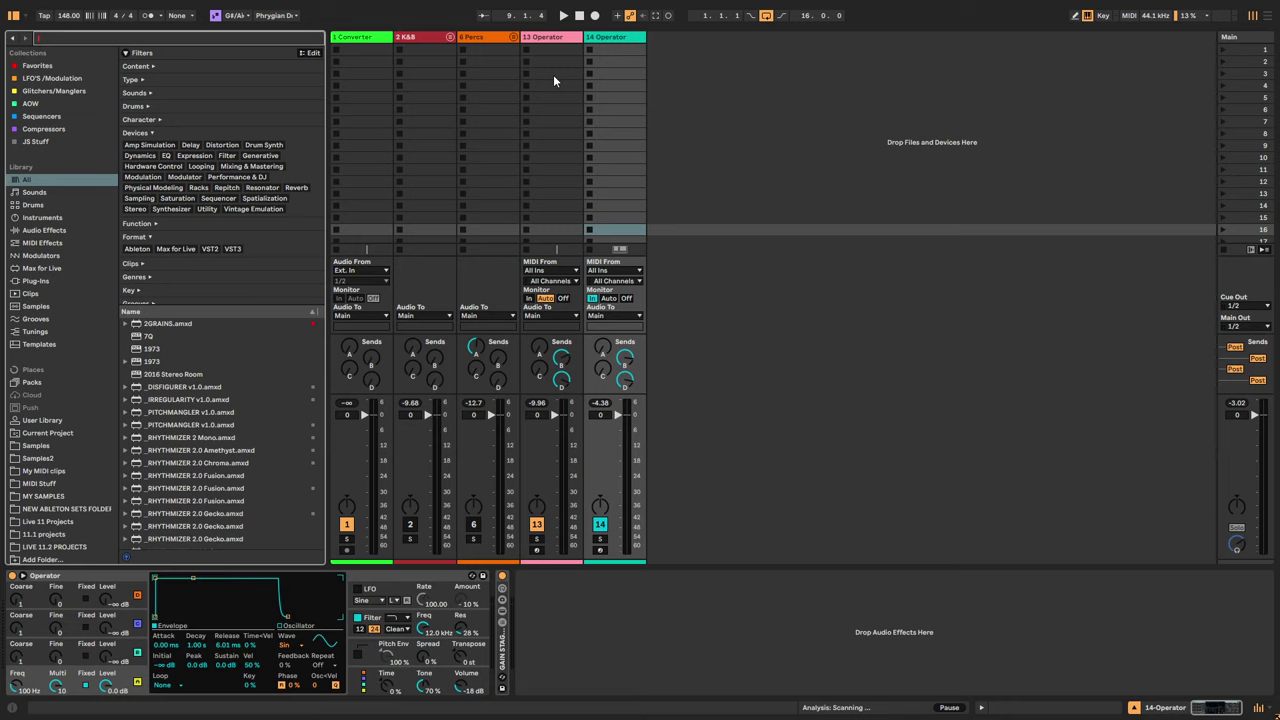
pyautogui.click(126, 53)
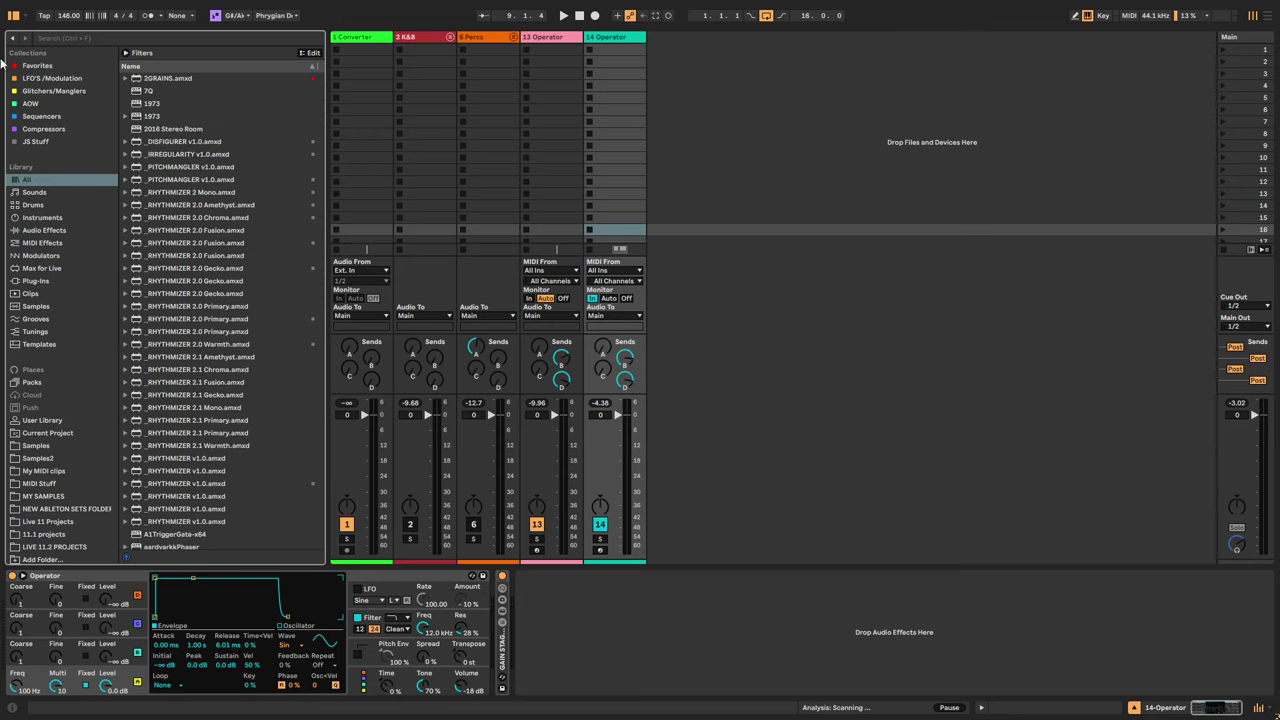
pyautogui.click(50, 38)
pyautogui.write('LFO')
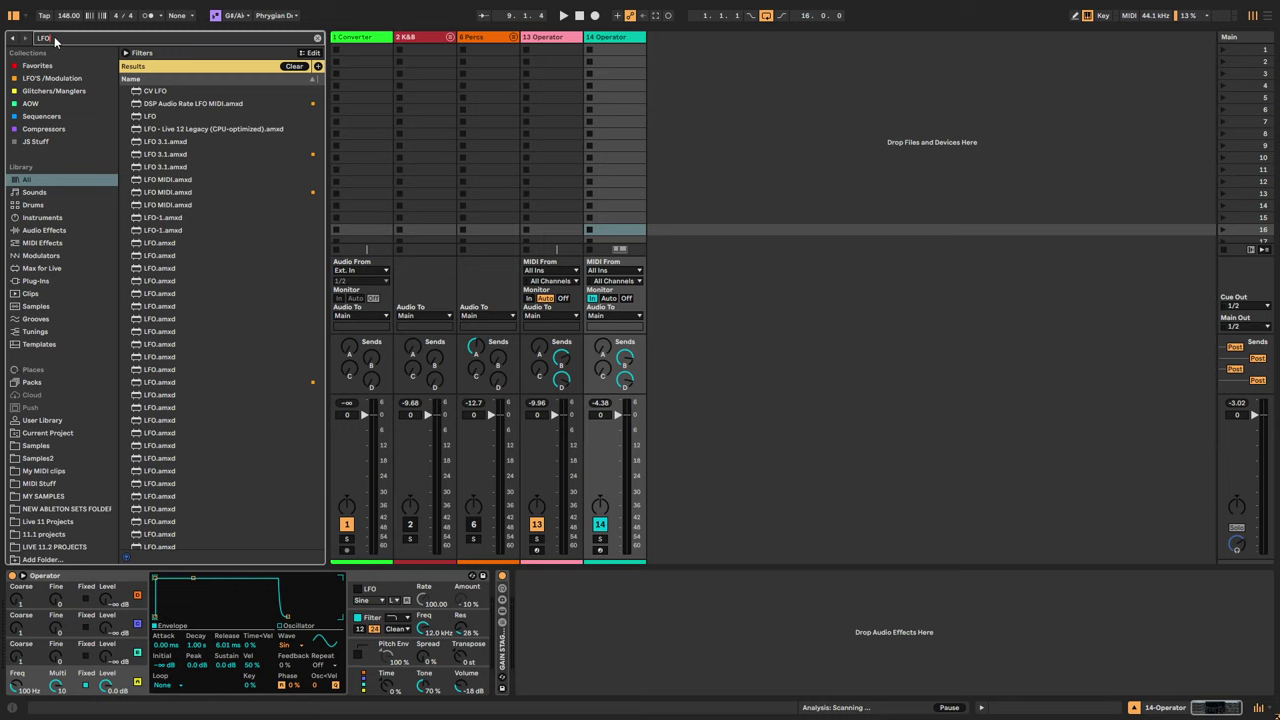
pyautogui.moveTo(175, 130); pyautogui.dragTo(620, 614)
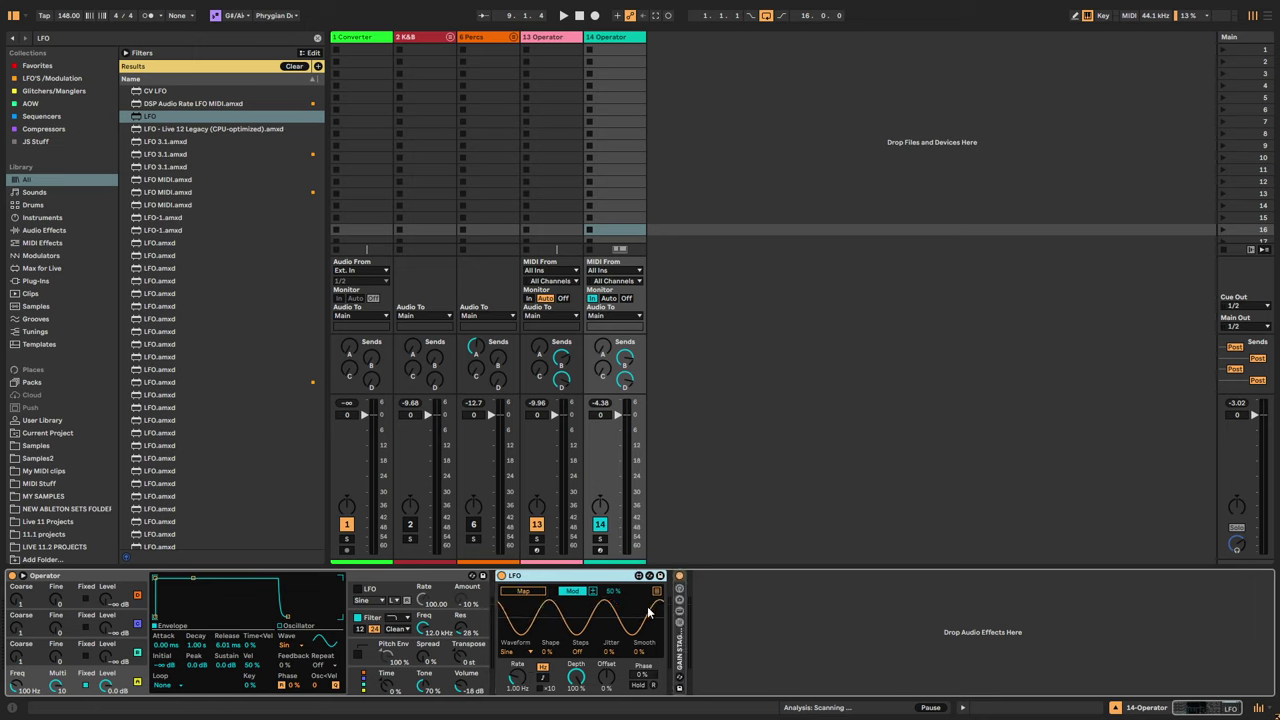
# Step: Duplicate the LFO device three times in the track 14 device chain
pyautogui.press('super+d')
pyautogui.press('super+d')
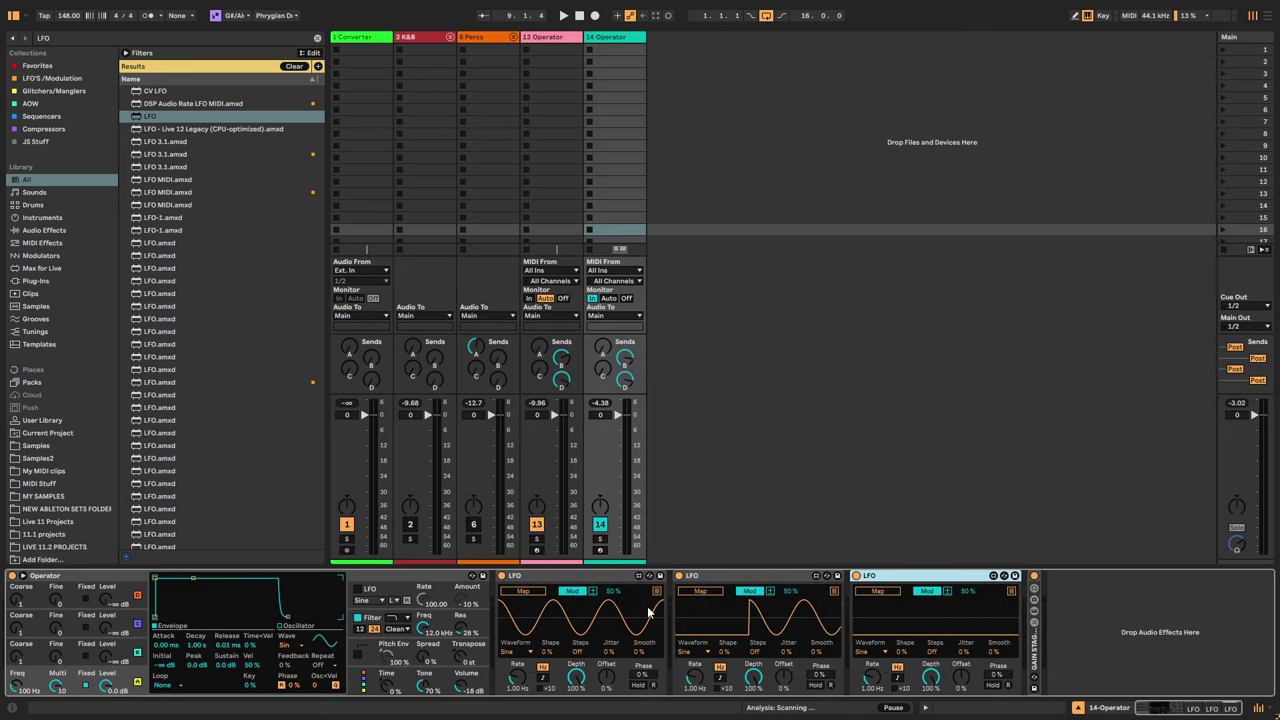
pyautogui.press('super+d')
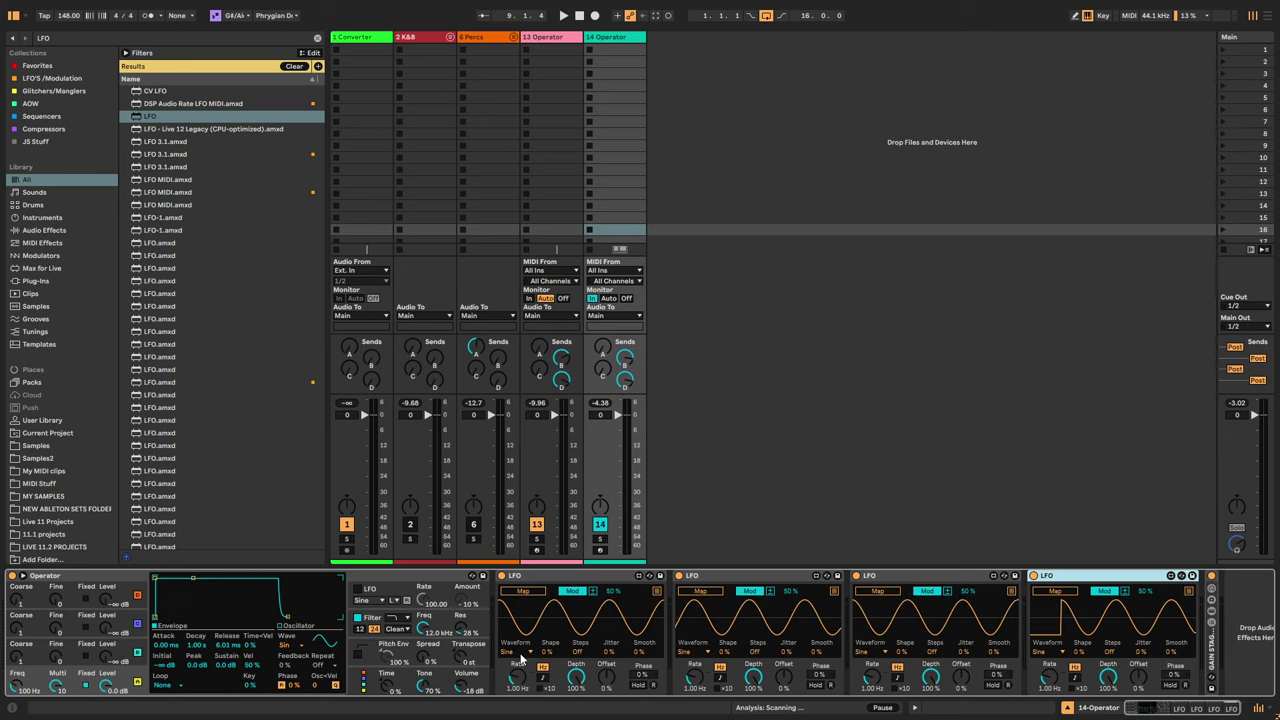
# Step: Map the first LFO to oscillator A's fixed frequency and turn off Operator's filter
pyautogui.click(527, 591)
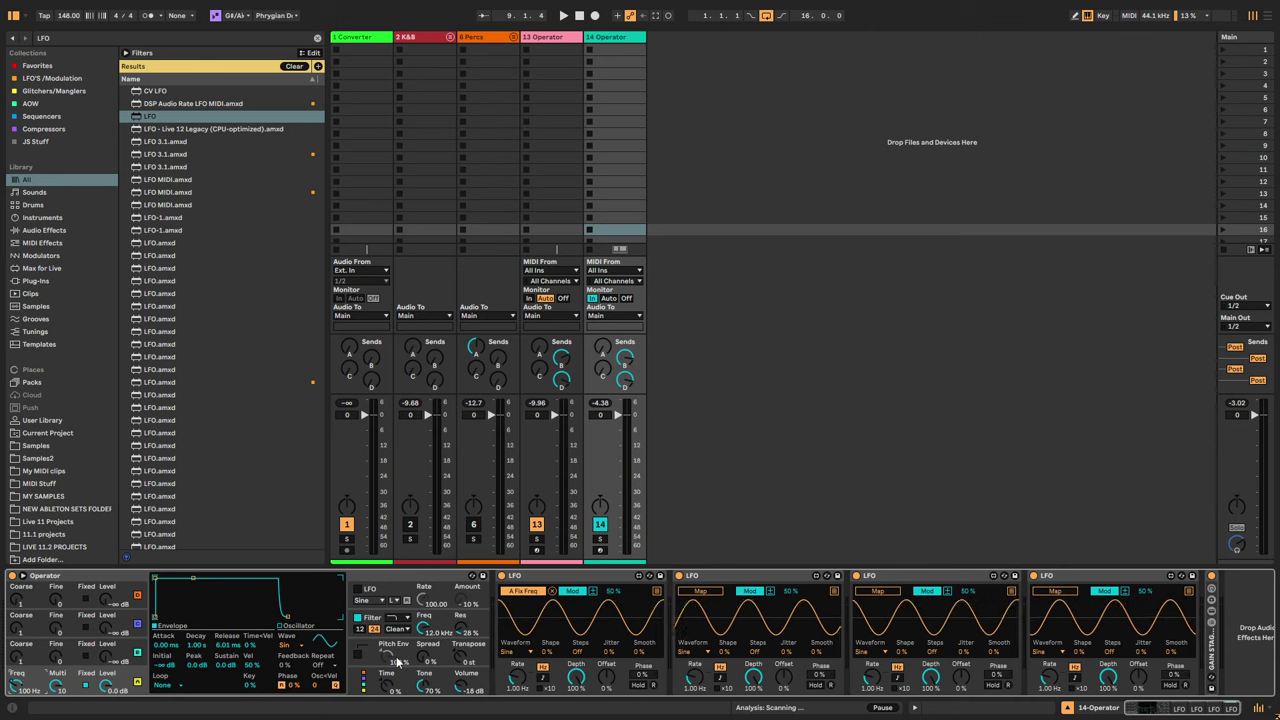
pyautogui.click(363, 622)
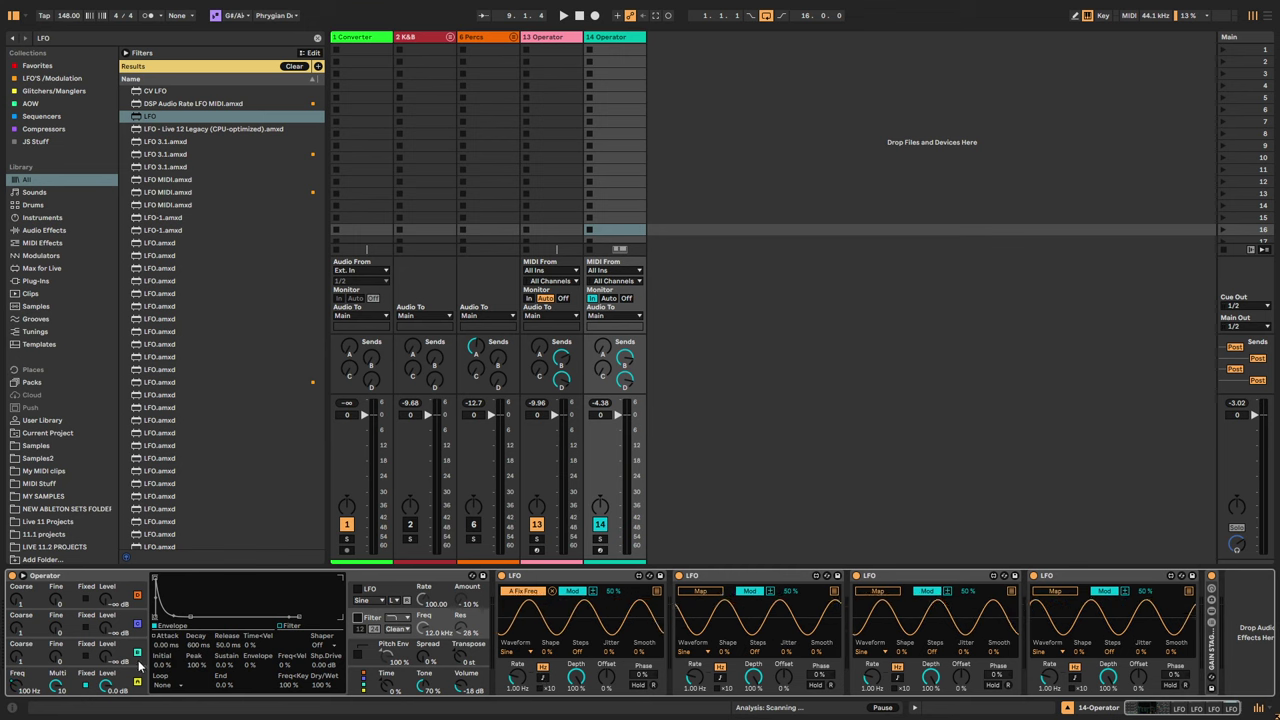
pyautogui.click(75, 672)
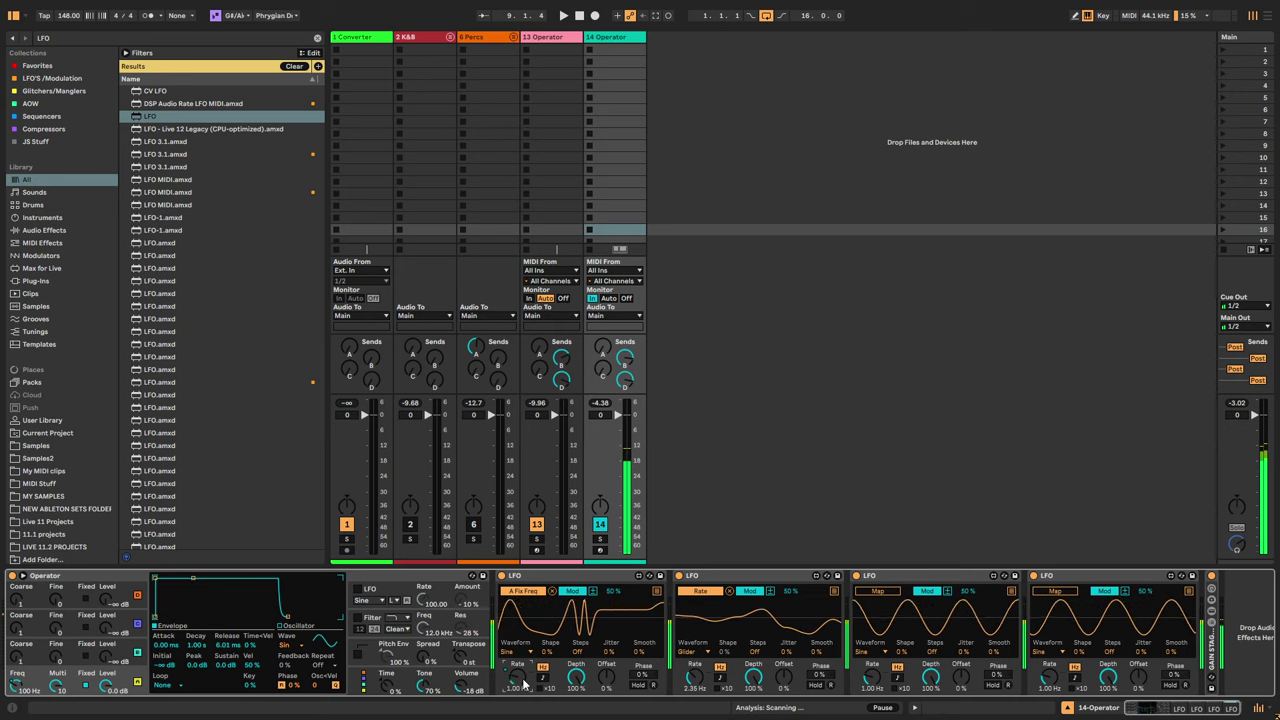
# Step: Set the first LFO's rate to 1.58 Hz and its depth to 22.8% while playing notes
pyautogui.moveTo(523, 684)
pyautogui.mouseDown()
pyautogui.moveTo(523, 655)
pyautogui.moveTo(525, 681)
pyautogui.mouseUp()
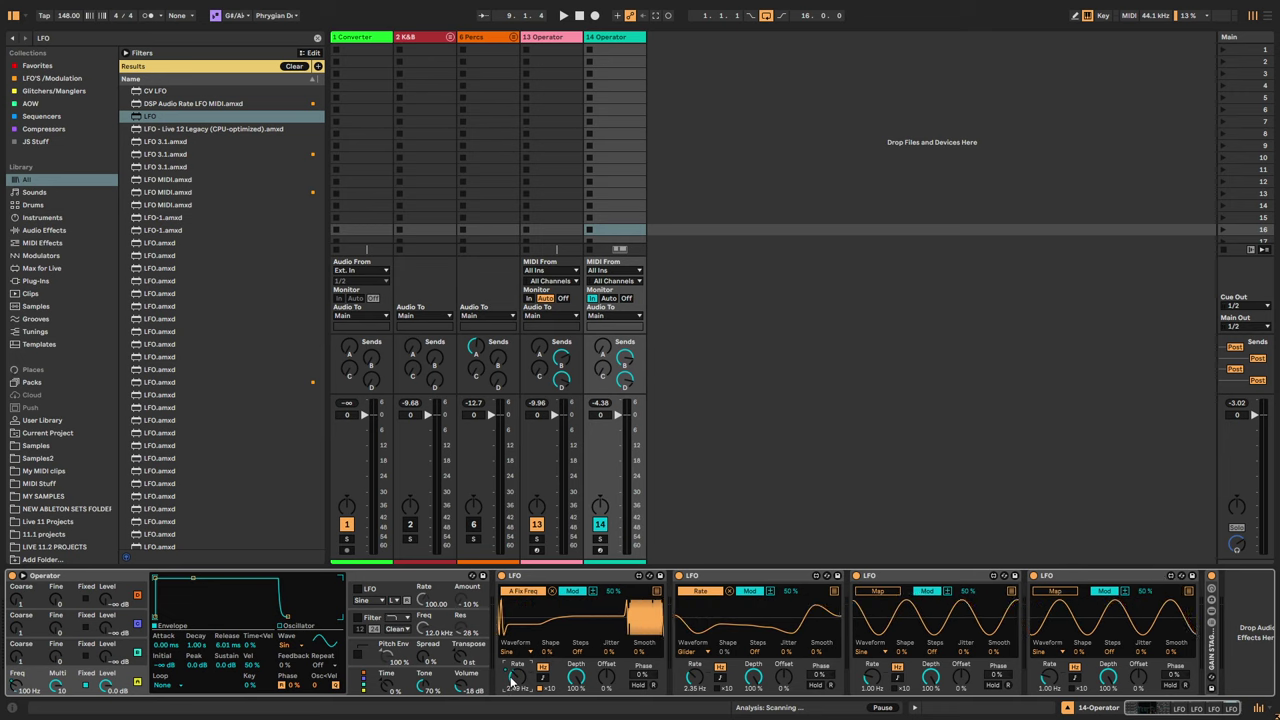
pyautogui.press('a')
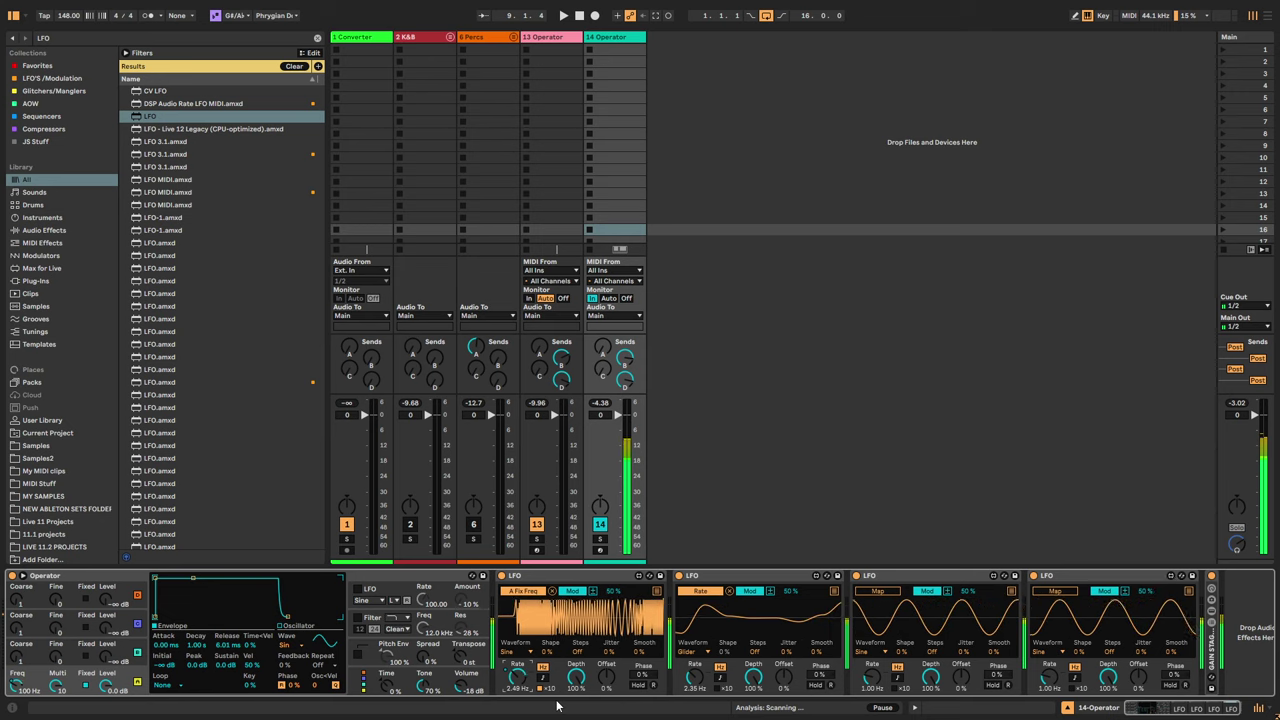
pyautogui.moveTo(576, 677); pyautogui.dragTo(576, 718)
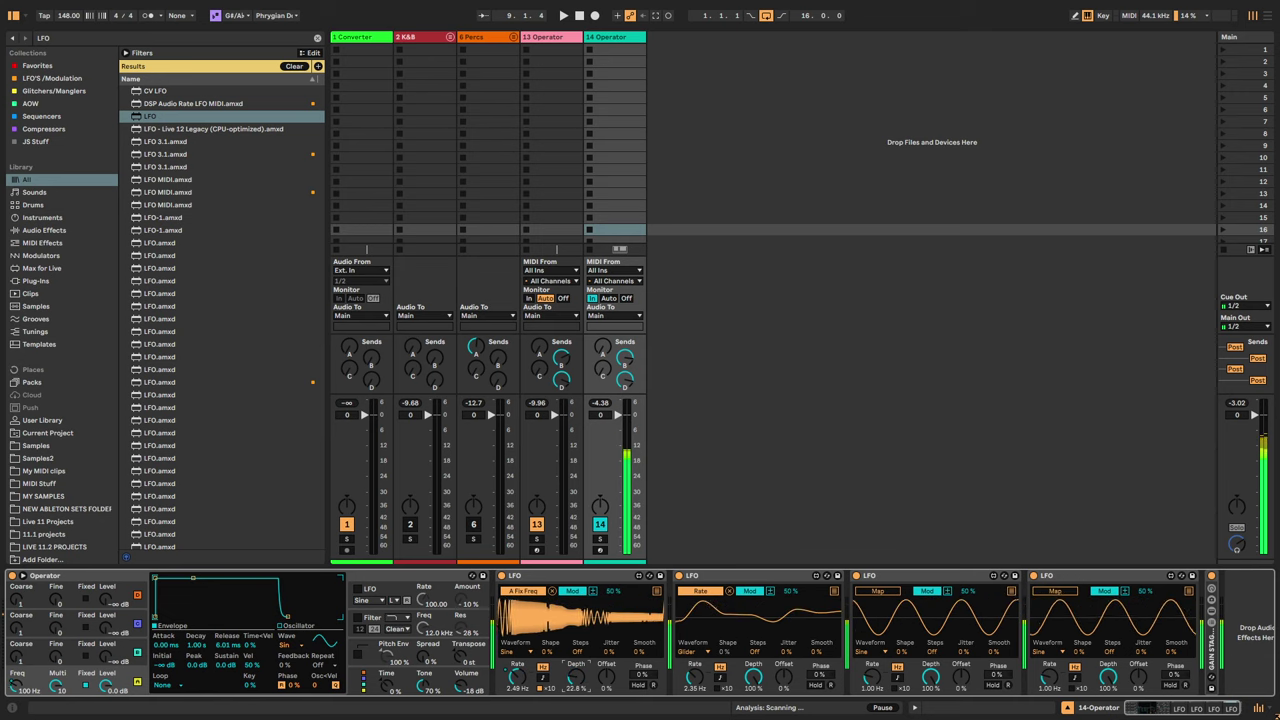
pyautogui.moveTo(519, 681)
pyautogui.mouseDown()
pyautogui.moveTo(519, 692)
pyautogui.moveTo(519, 681)
pyautogui.mouseUp()
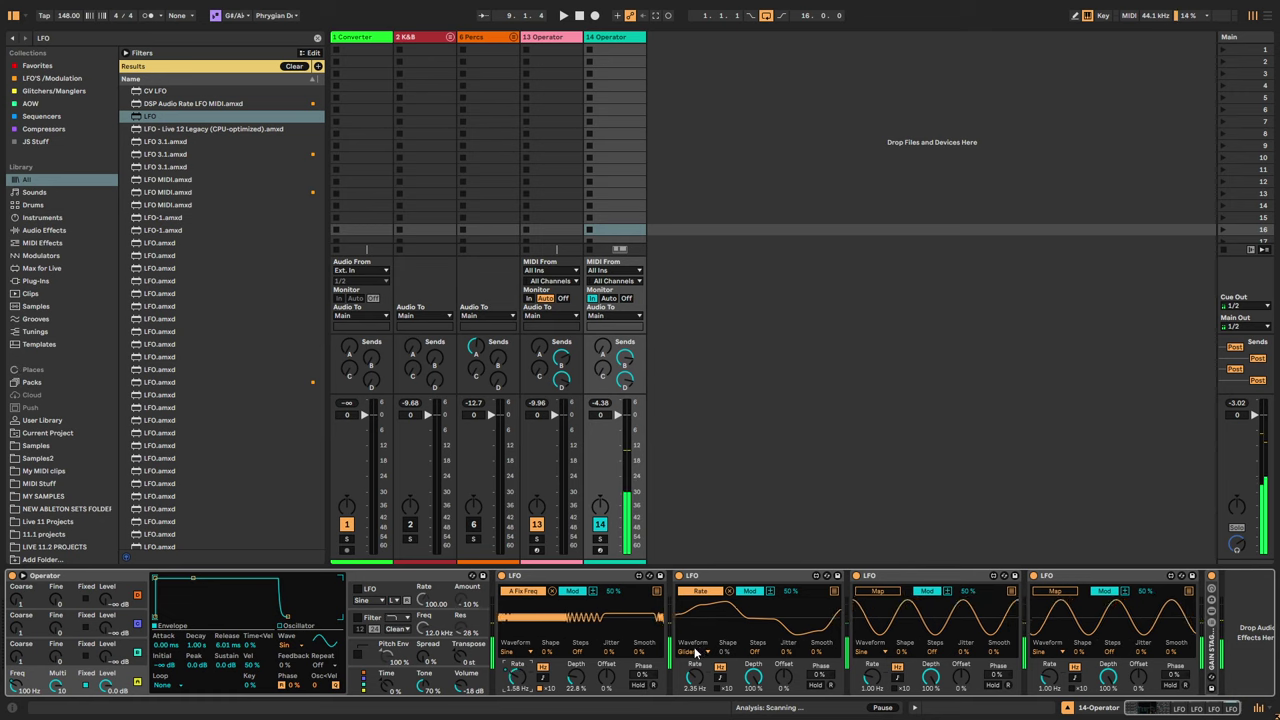
# Step: Map the third LFO to the first LFO's depth at 36% modulation, and set that depth to 21.3%
pyautogui.click(878, 590)
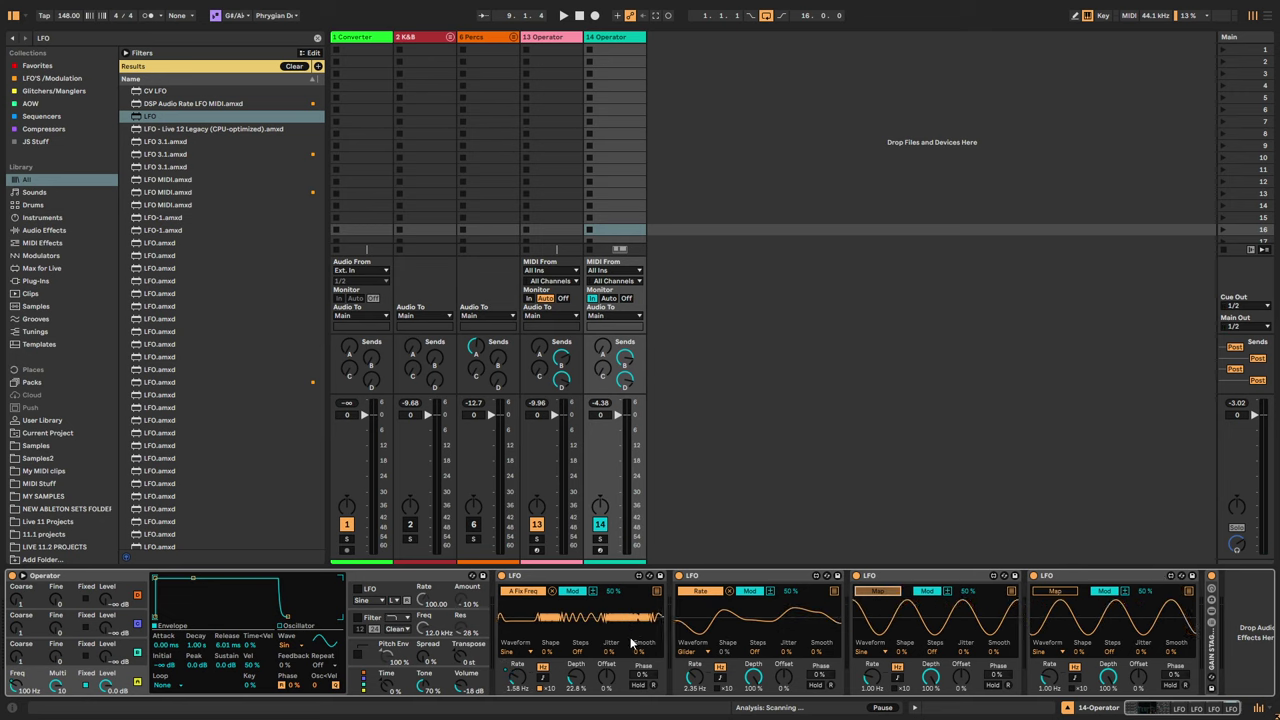
pyautogui.click(576, 677)
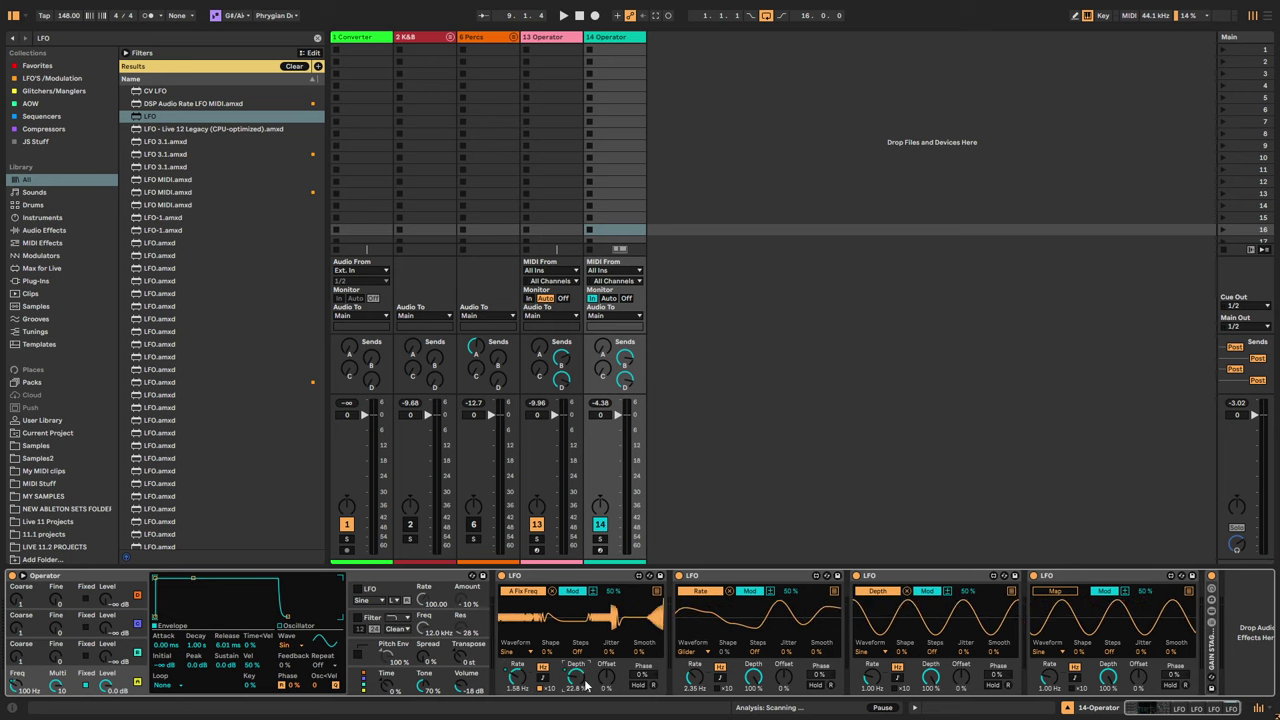
pyautogui.click(949, 594)
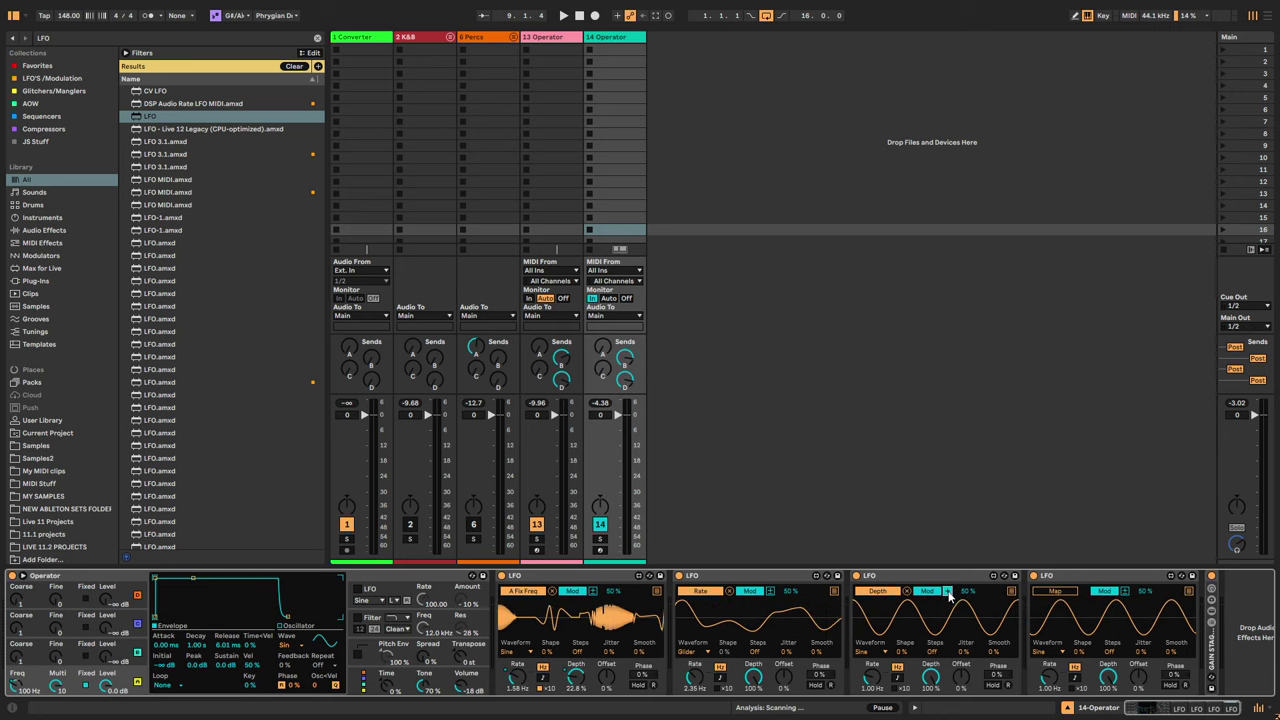
pyautogui.moveTo(968, 591); pyautogui.dragTo(968, 605)
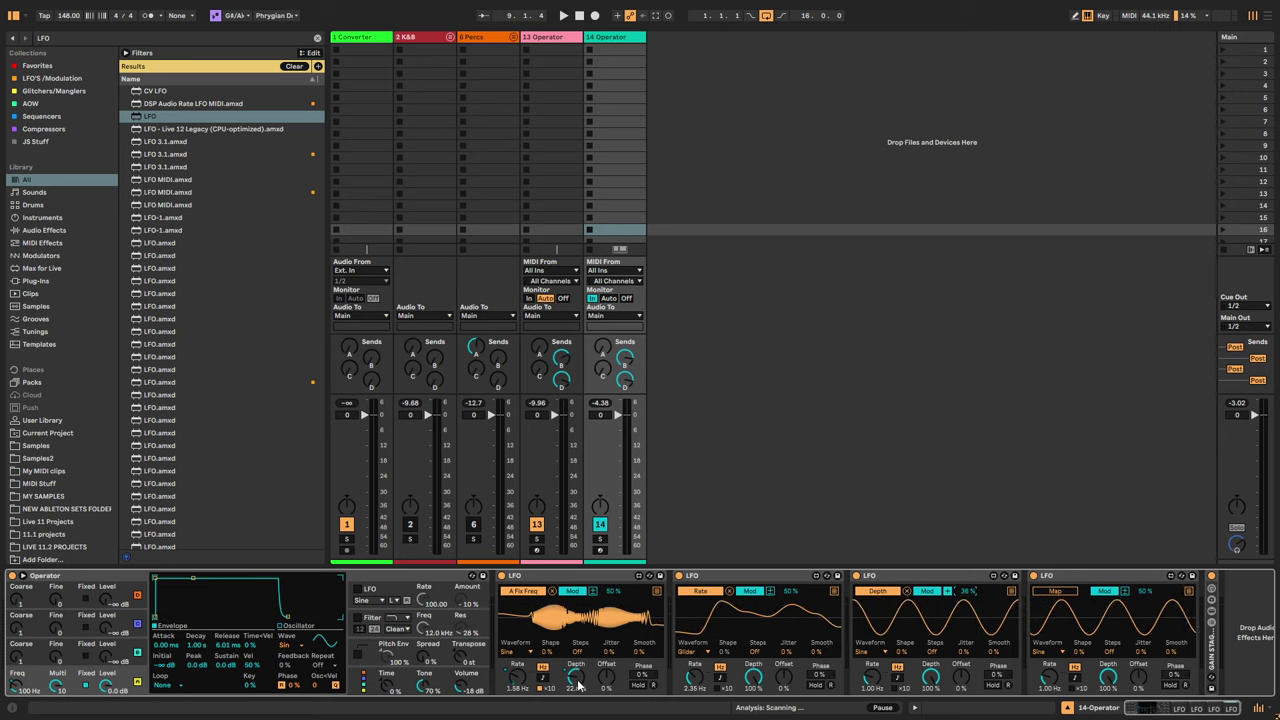
pyautogui.moveTo(578, 684); pyautogui.dragTo(580, 672)
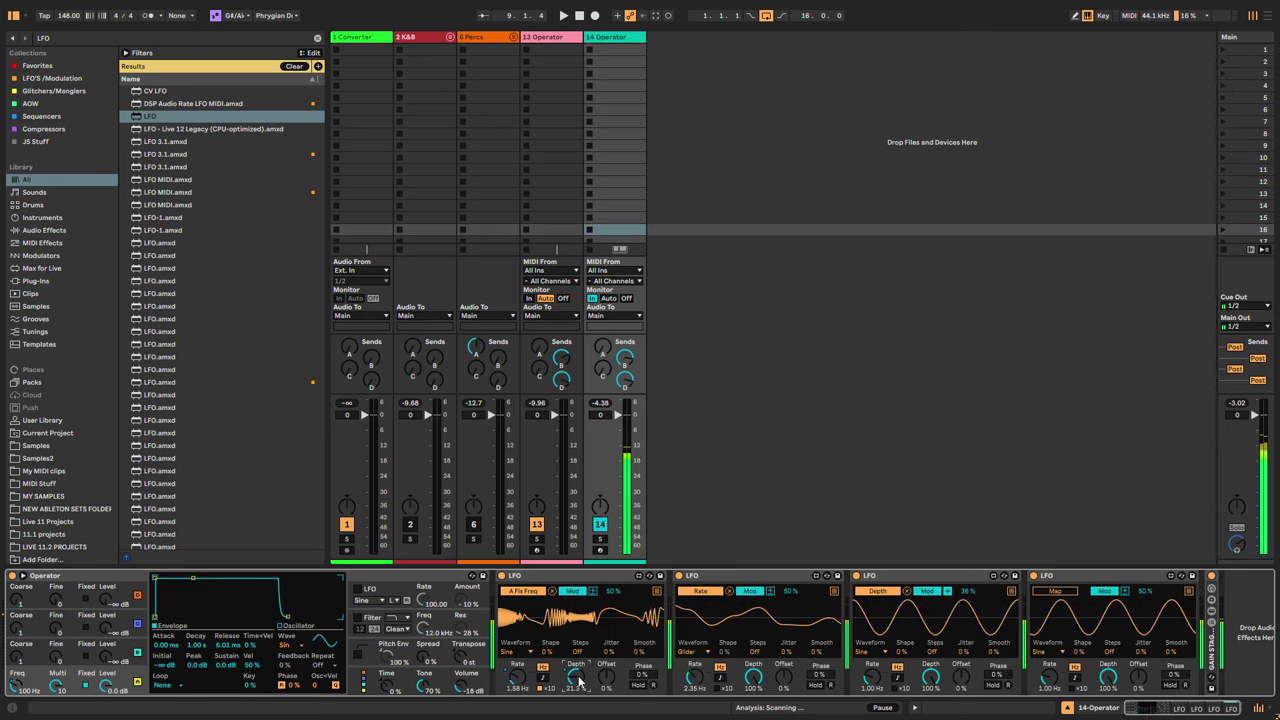
# Step: Give the third LFO a Random waveform at 1.58 Hz and a modulation amount of 44%
pyautogui.click(880, 652)
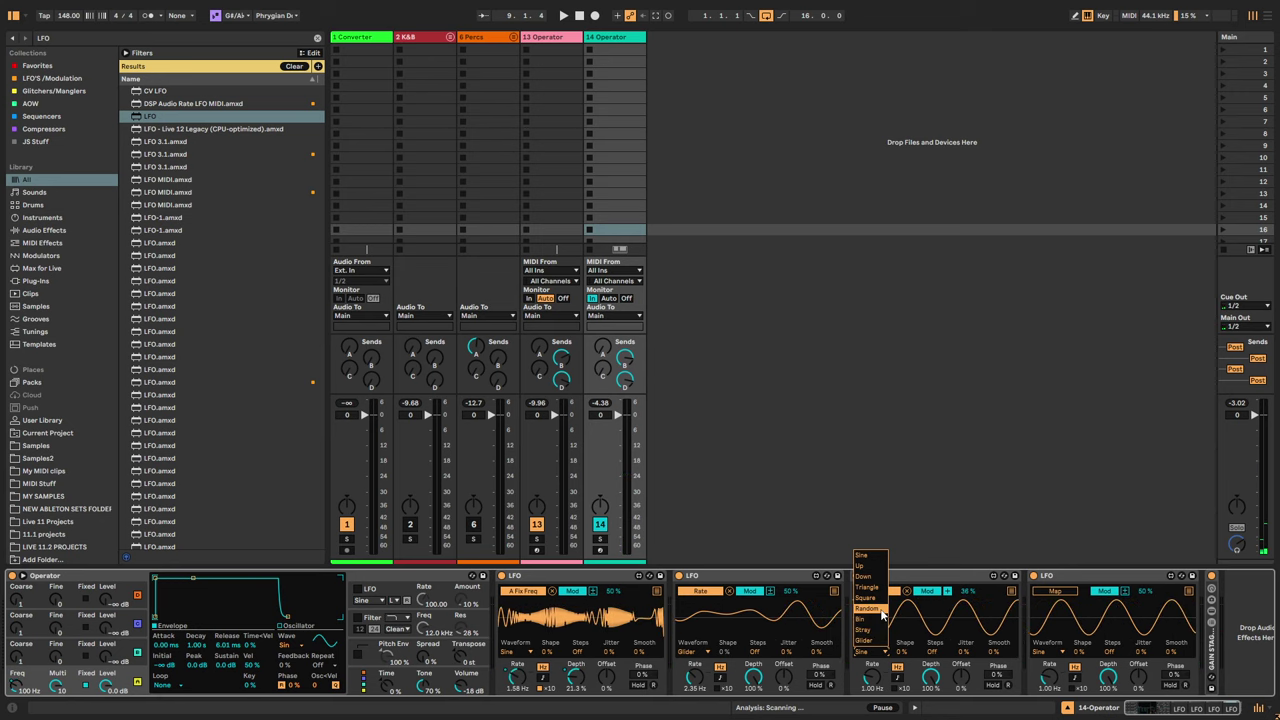
pyautogui.click(881, 609)
pyautogui.moveTo(872, 678); pyautogui.dragTo(872, 662)
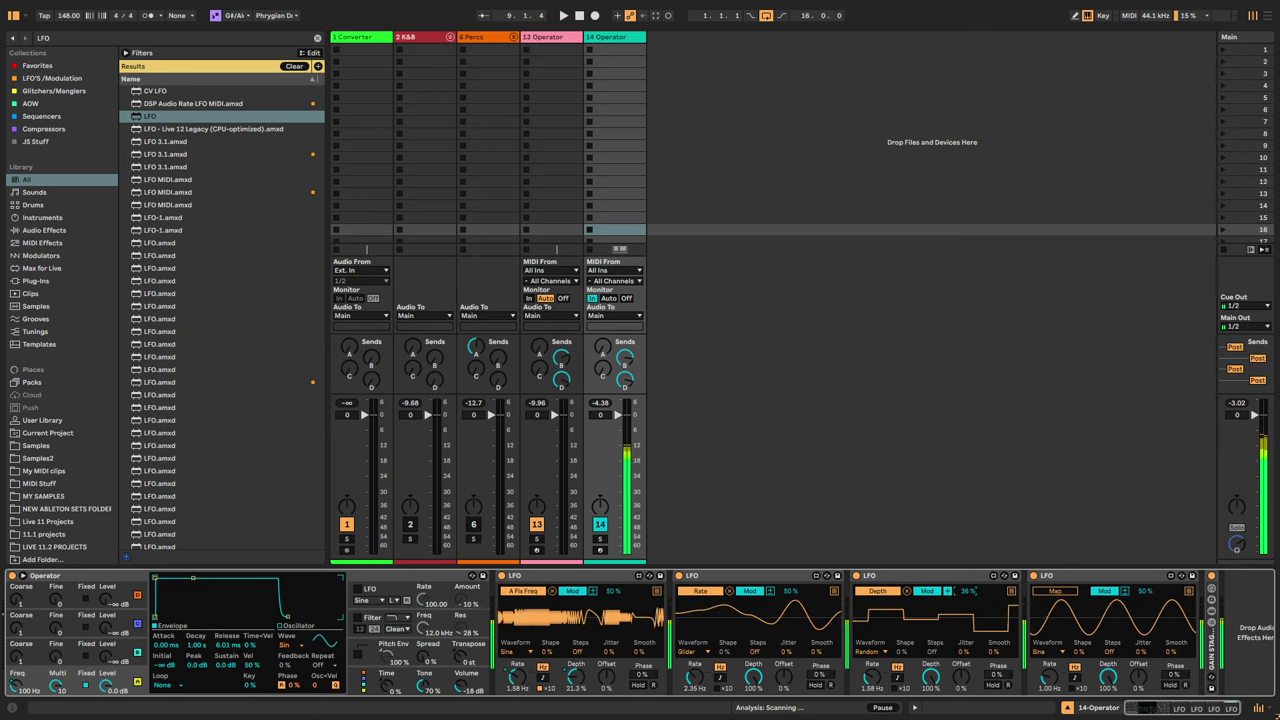
pyautogui.moveTo(967, 591); pyautogui.dragTo(967, 583)
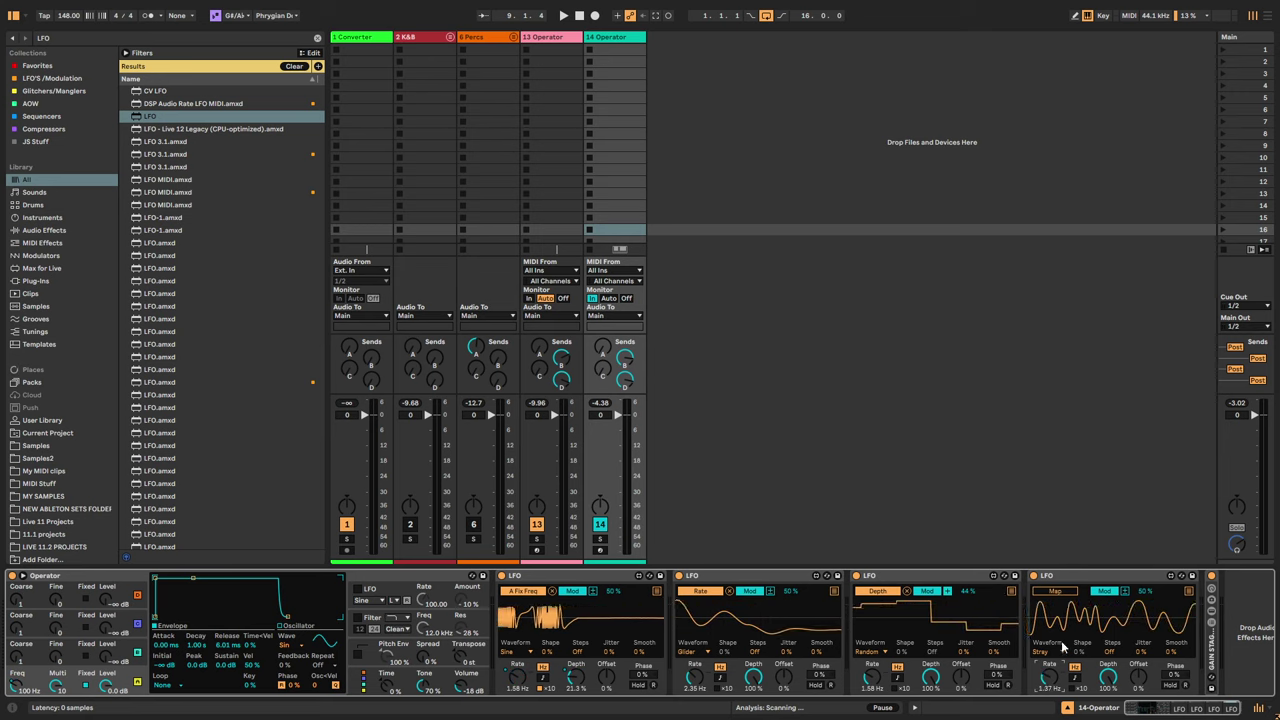
# Step: Map the fourth LFO to the first LFO's offset and set the fourth LFO's rate to 0.21 Hz
pyautogui.click(1058, 592)
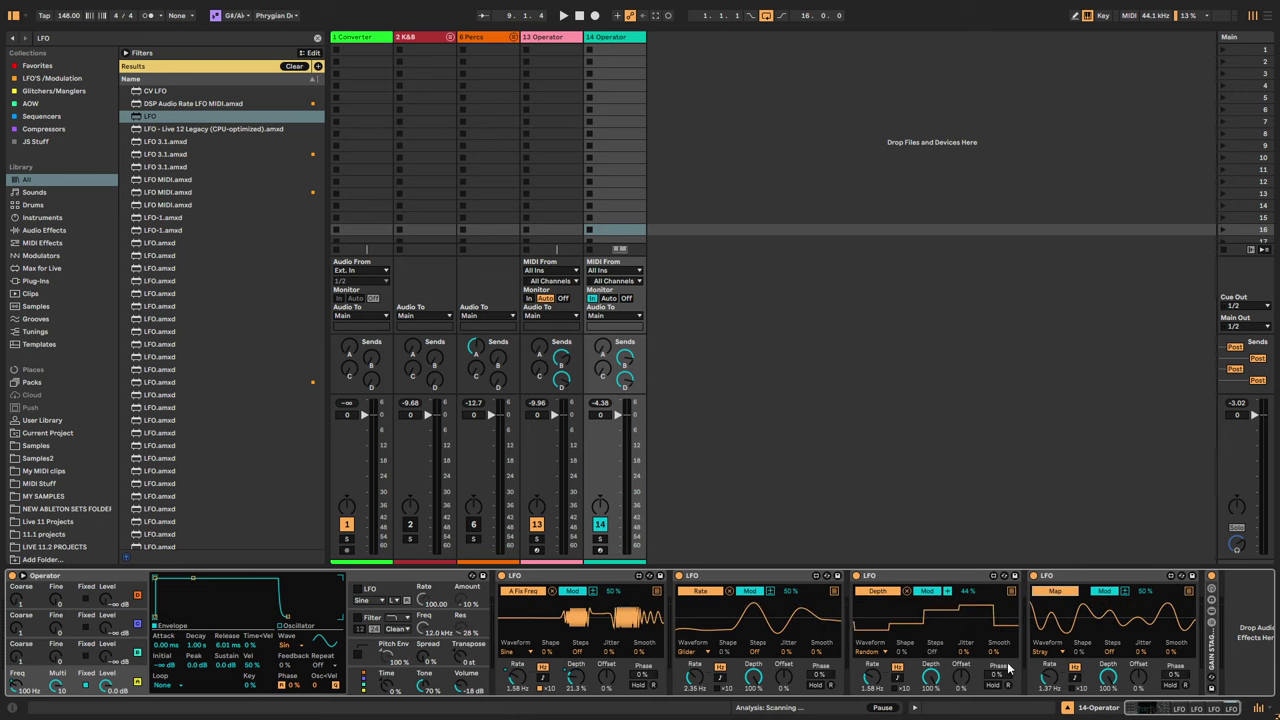
pyautogui.click(612, 682)
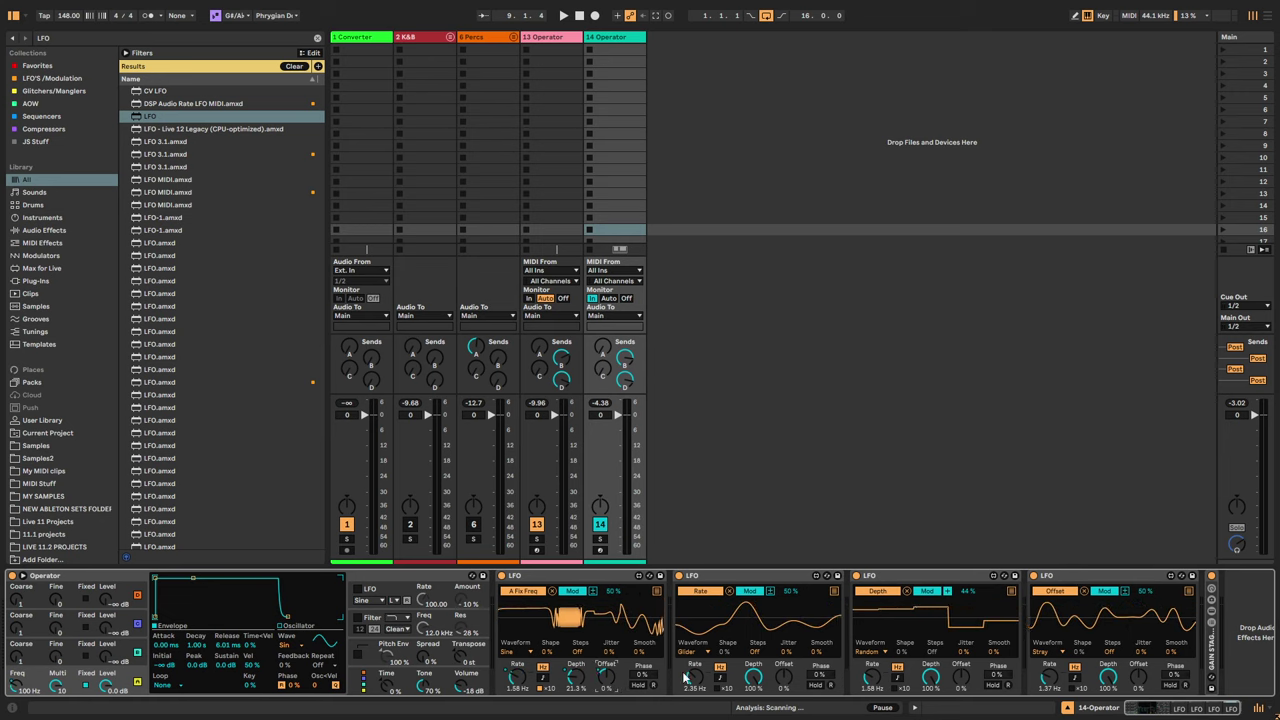
pyautogui.moveTo(1049, 679); pyautogui.dragTo(1049, 695)
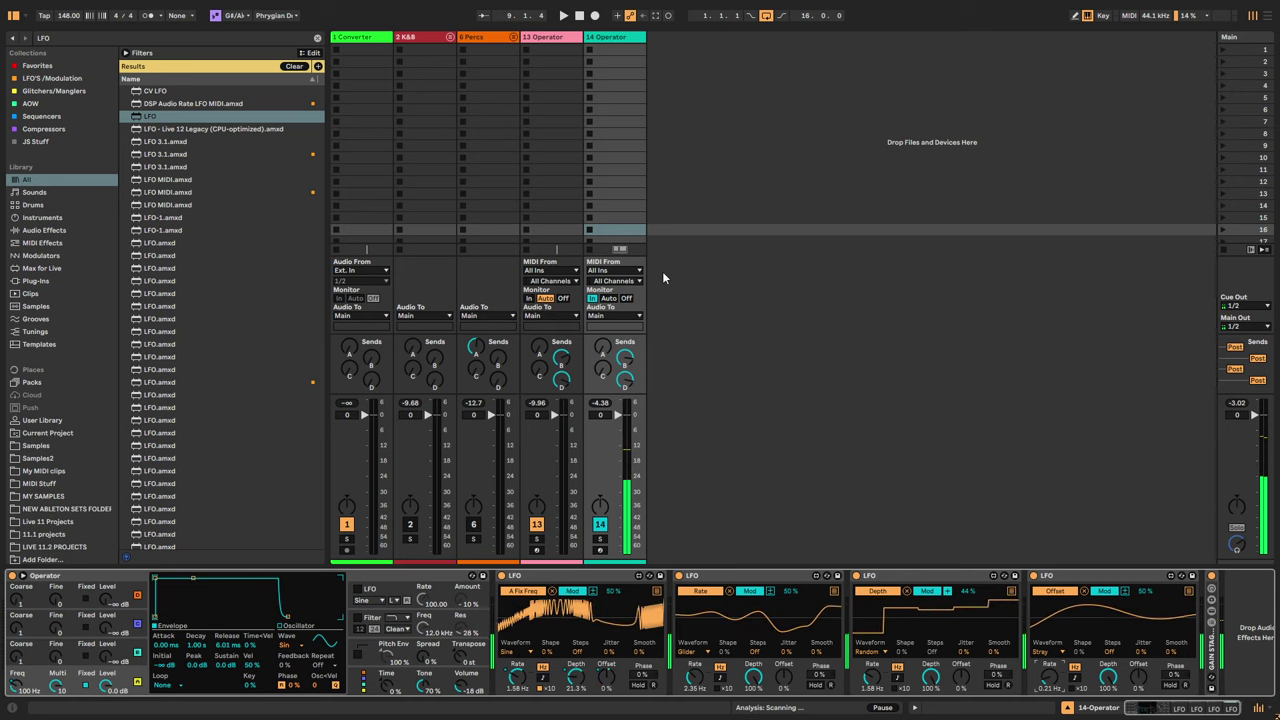
# Step: Audition track 13 by switching input monitoring to it, and return monitoring to track 14 for comparison
pyautogui.click(608, 299)
pyautogui.click(530, 299)
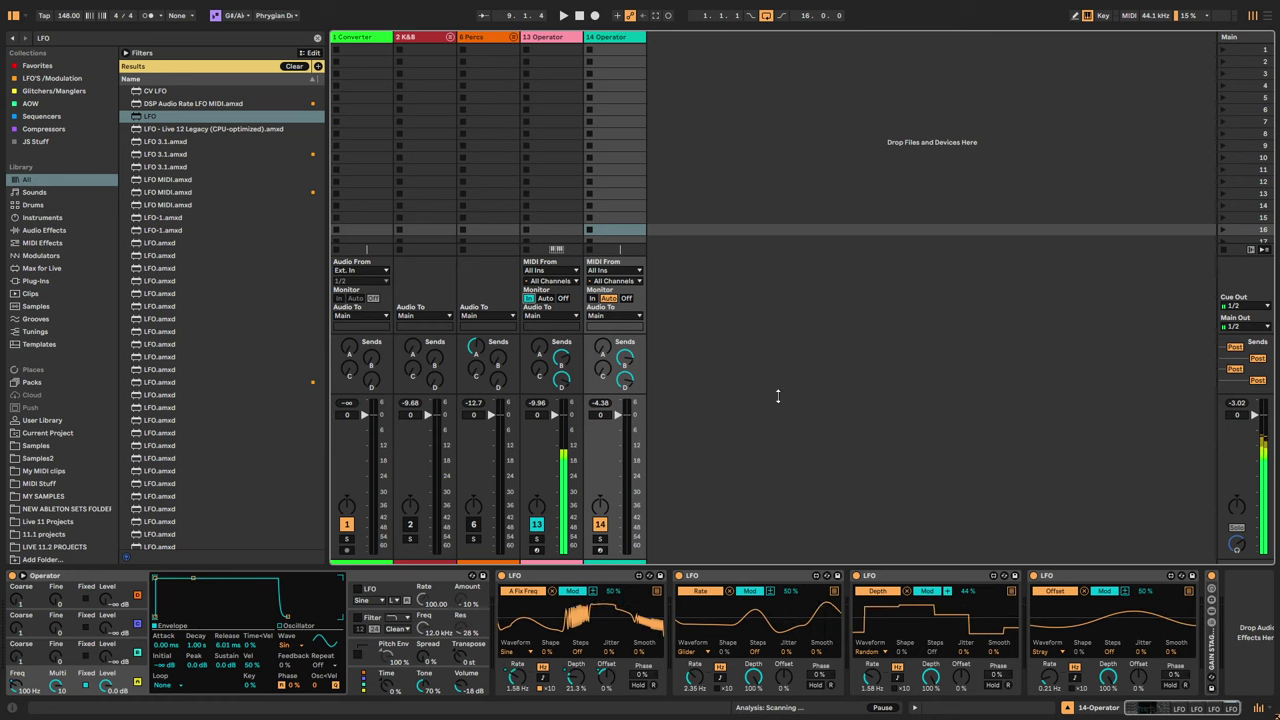
pyautogui.click(545, 299)
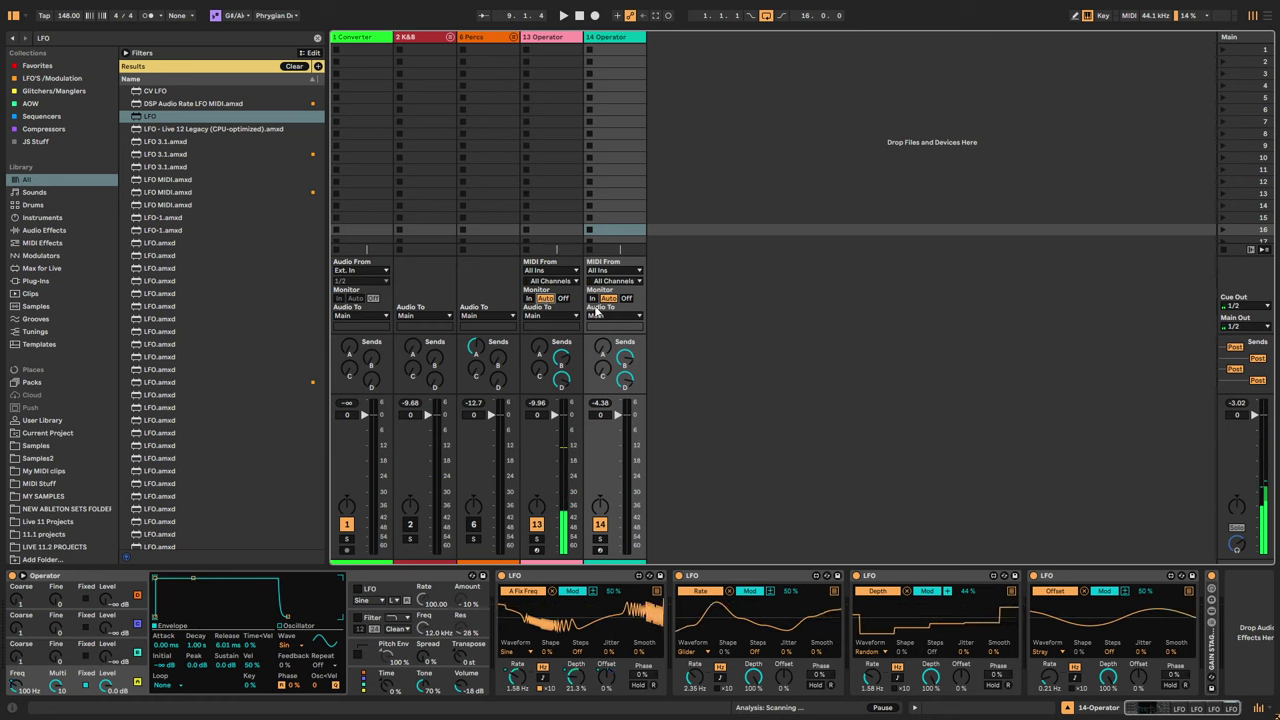
pyautogui.click(593, 299)
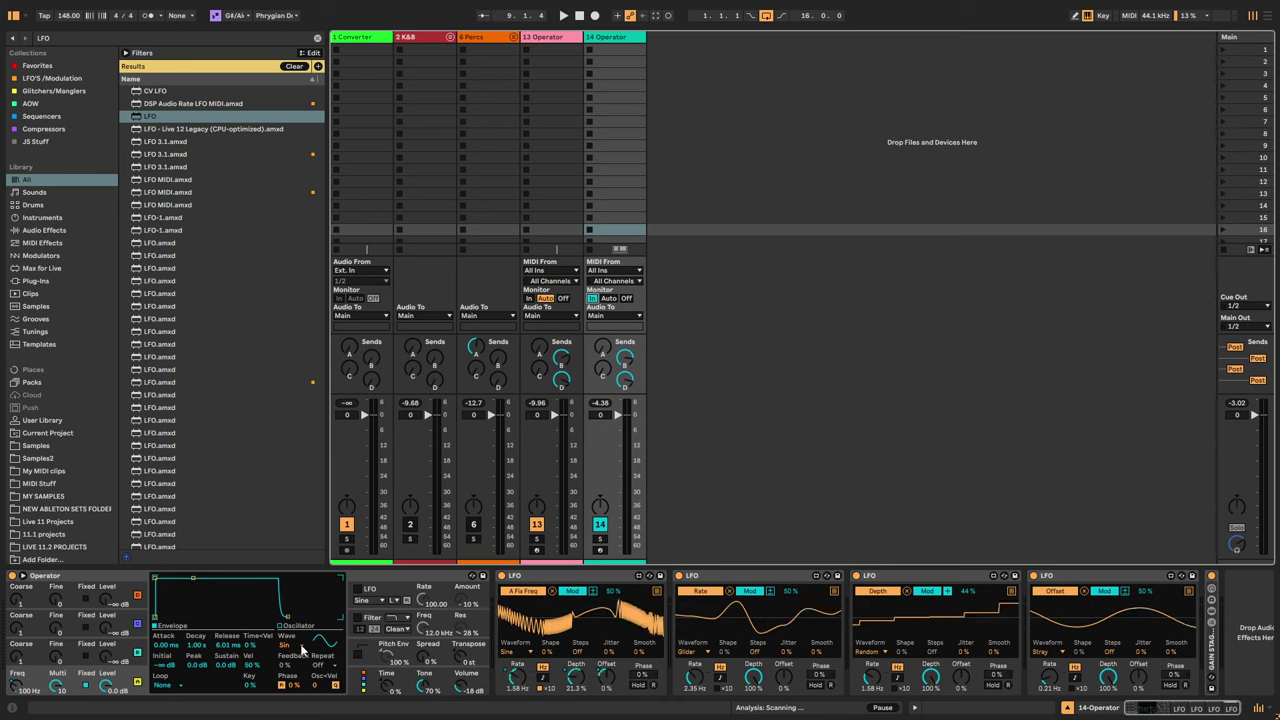
# Step: Try the Saw D waveform on Operator's oscillator A, and change the waveform to User
pyautogui.click(287, 645)
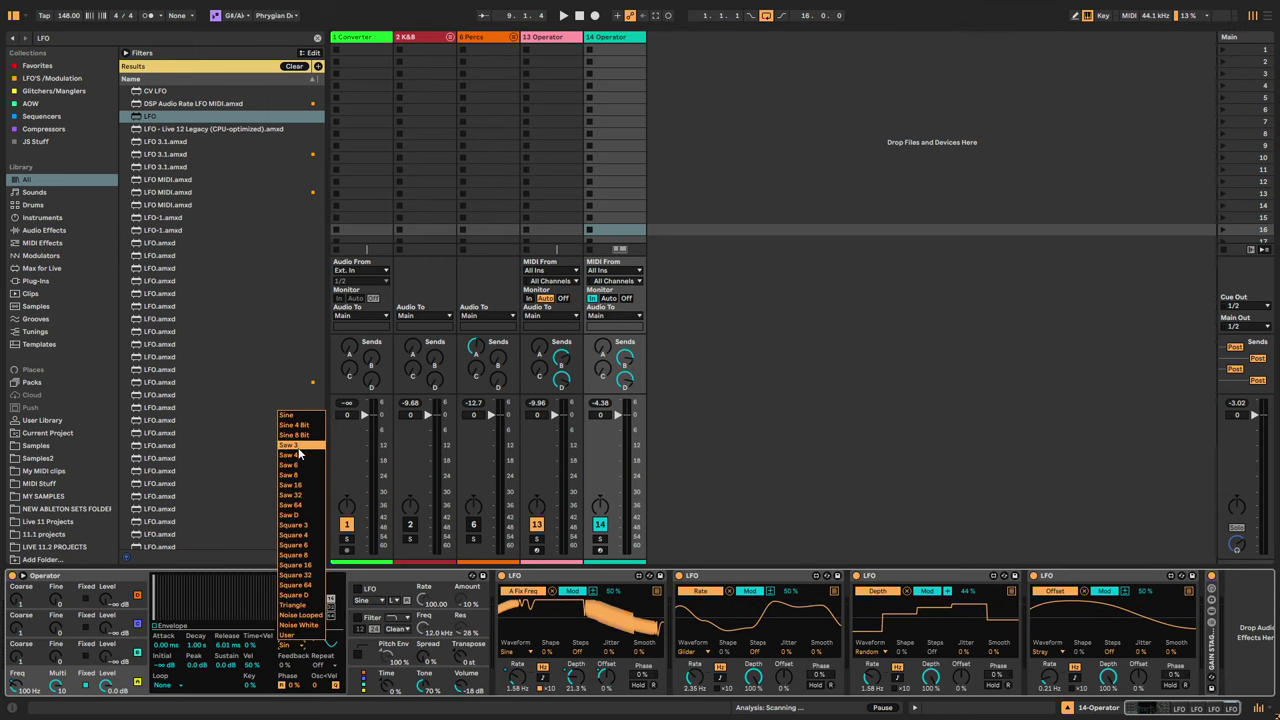
pyautogui.click(292, 514)
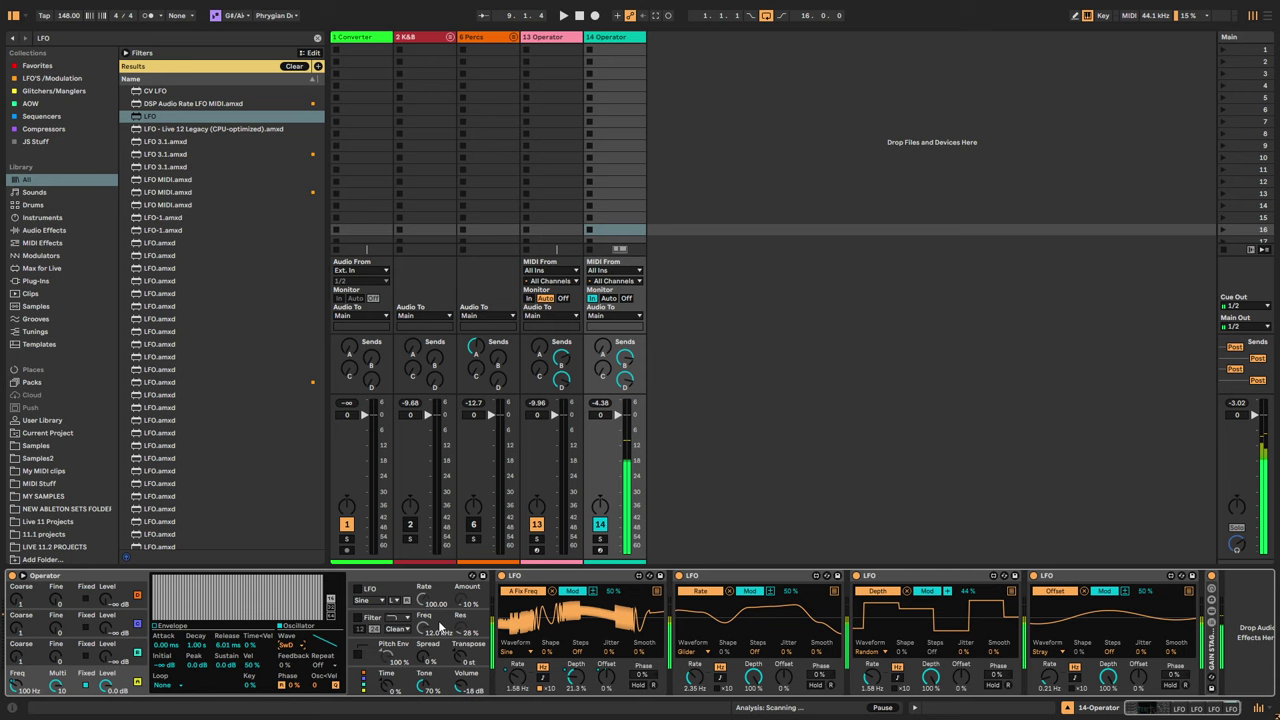
pyautogui.click(300, 645)
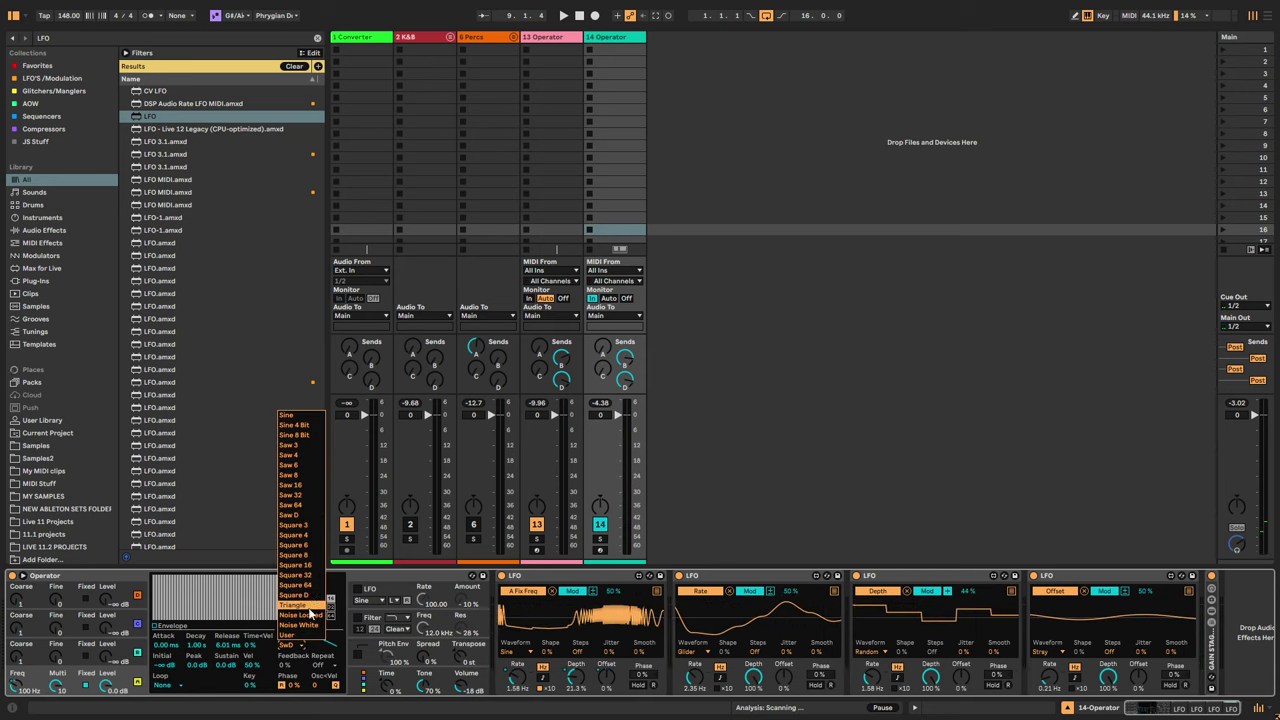
pyautogui.click(298, 636)
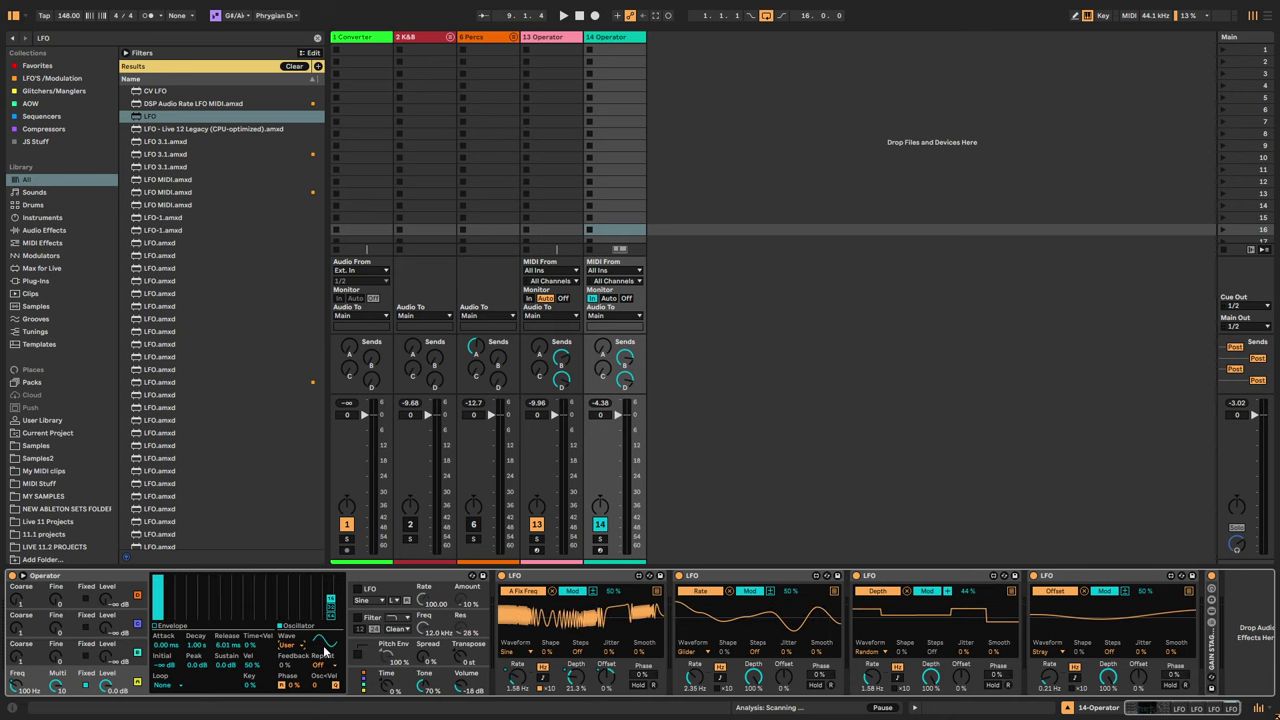
# Step: Try drawing upper harmonics into oscillator A's User waveform while auditioning notes, and clear them back to the fundamental
pyautogui.click(332, 617)
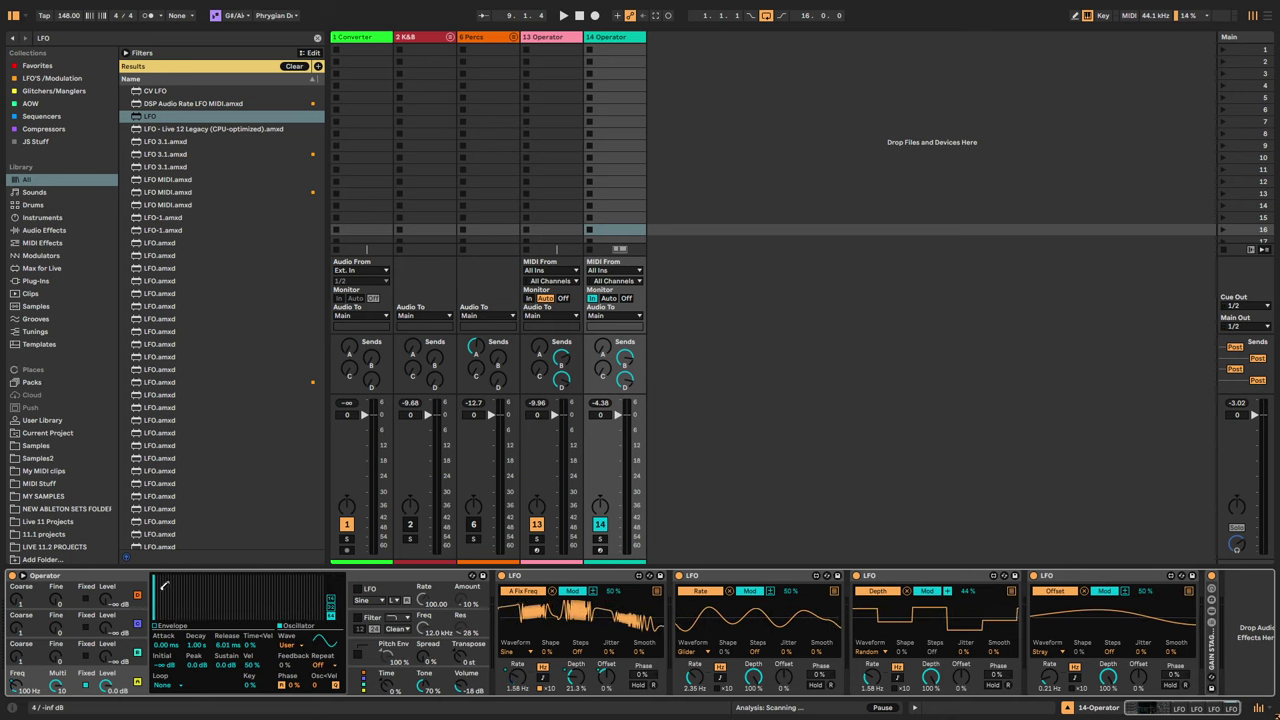
pyautogui.press('a')
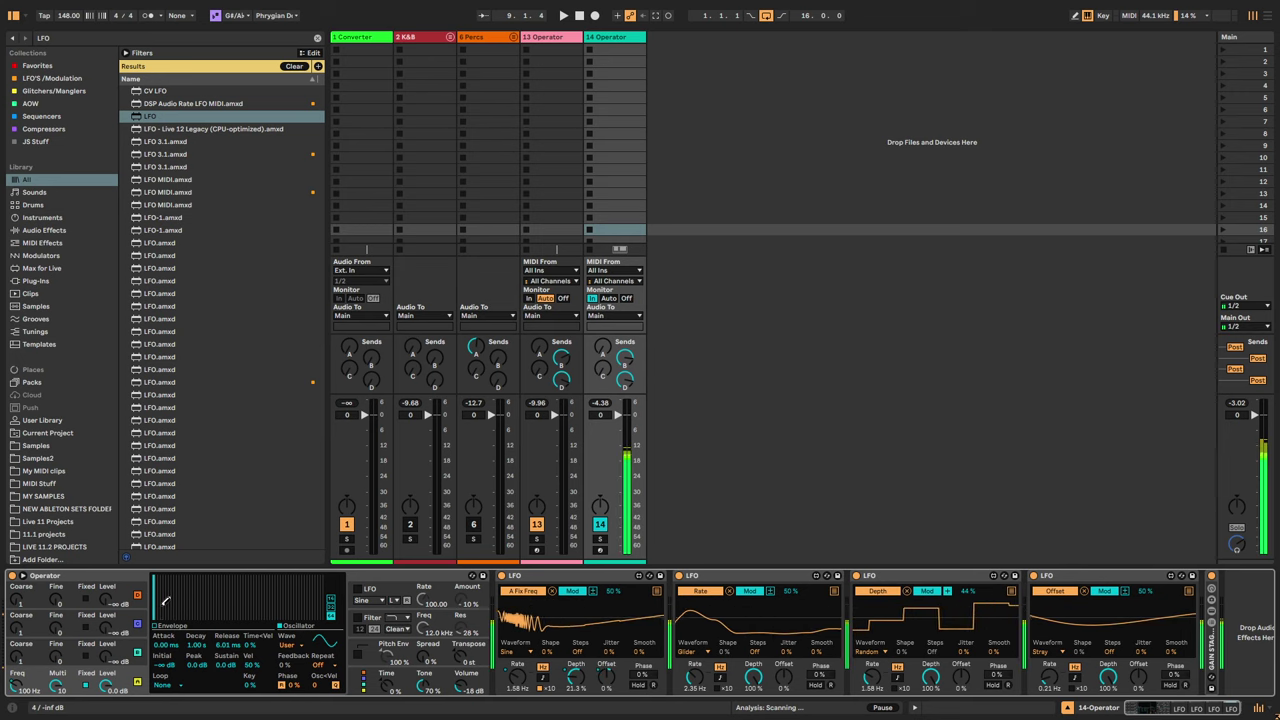
pyautogui.click(205, 600)
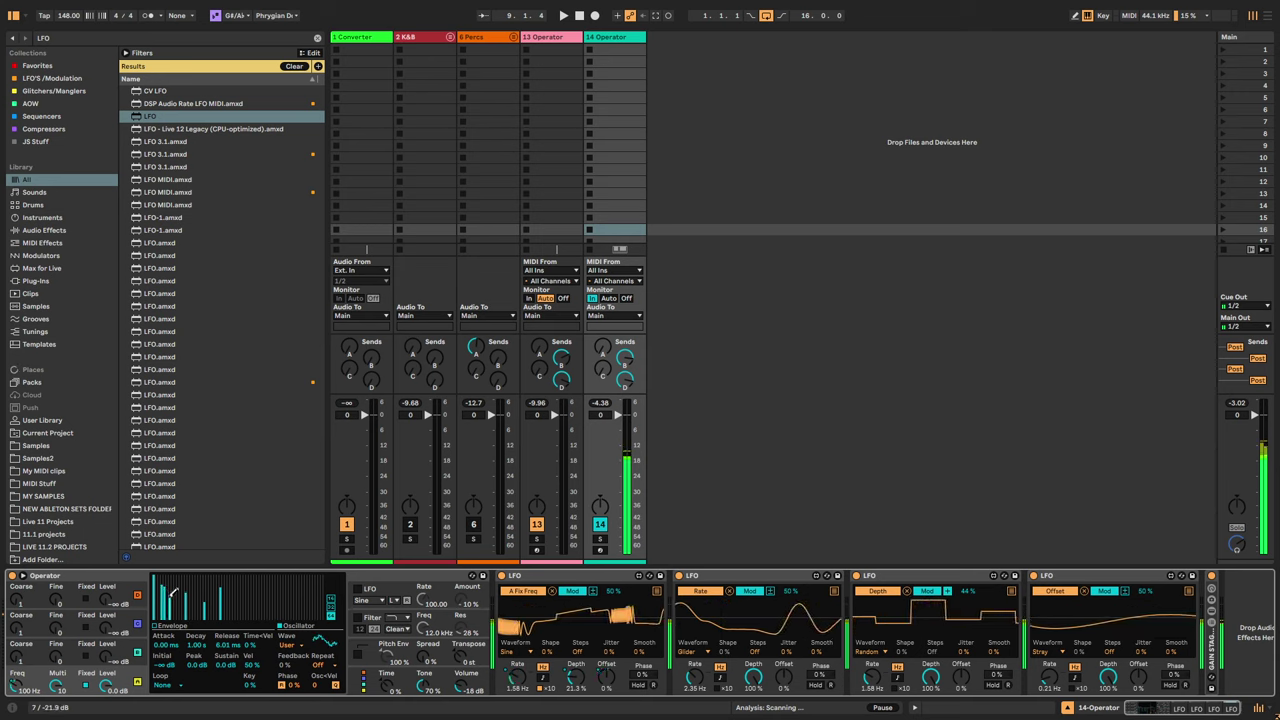
pyautogui.moveTo(172, 594); pyautogui.dragTo(198, 607)
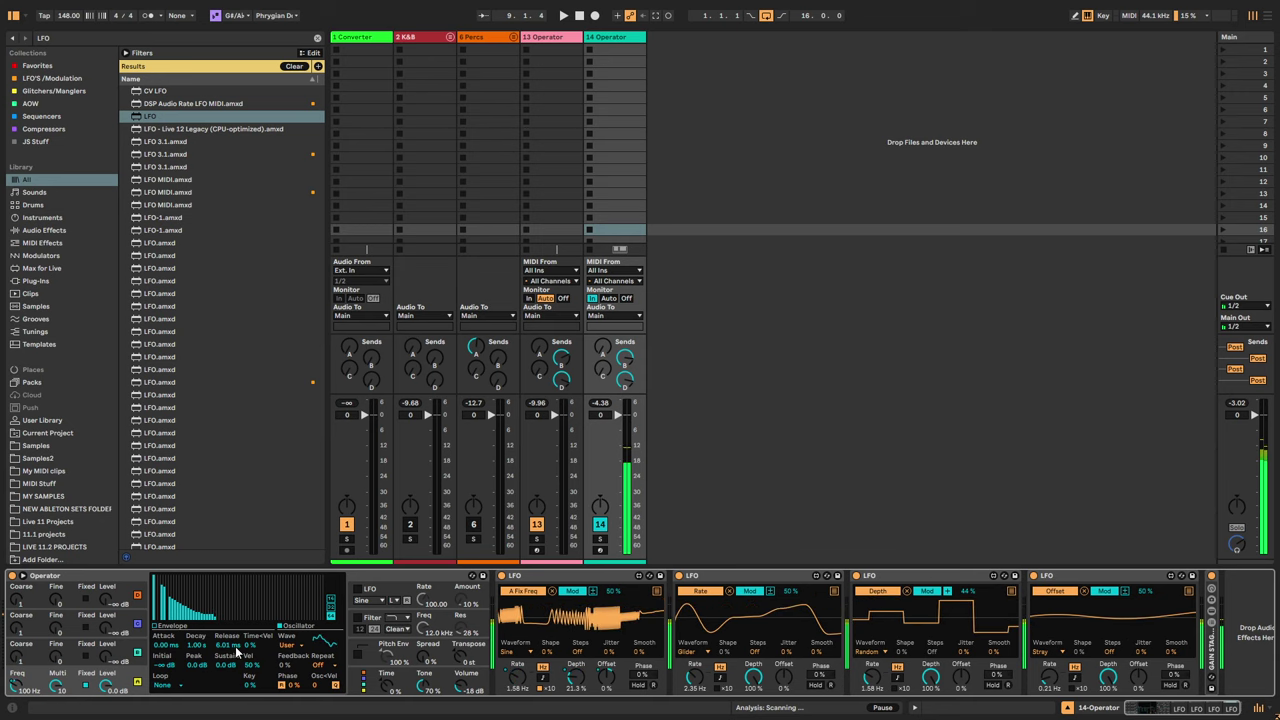
pyautogui.moveTo(158, 566)
pyautogui.mouseDown()
pyautogui.moveTo(318, 580)
pyautogui.moveTo(226, 592)
pyautogui.moveTo(158, 582)
pyautogui.moveTo(203, 605)
pyautogui.moveTo(322, 622)
pyautogui.moveTo(332, 640)
pyautogui.moveTo(195, 612)
pyautogui.moveTo(137, 578)
pyautogui.mouseUp()
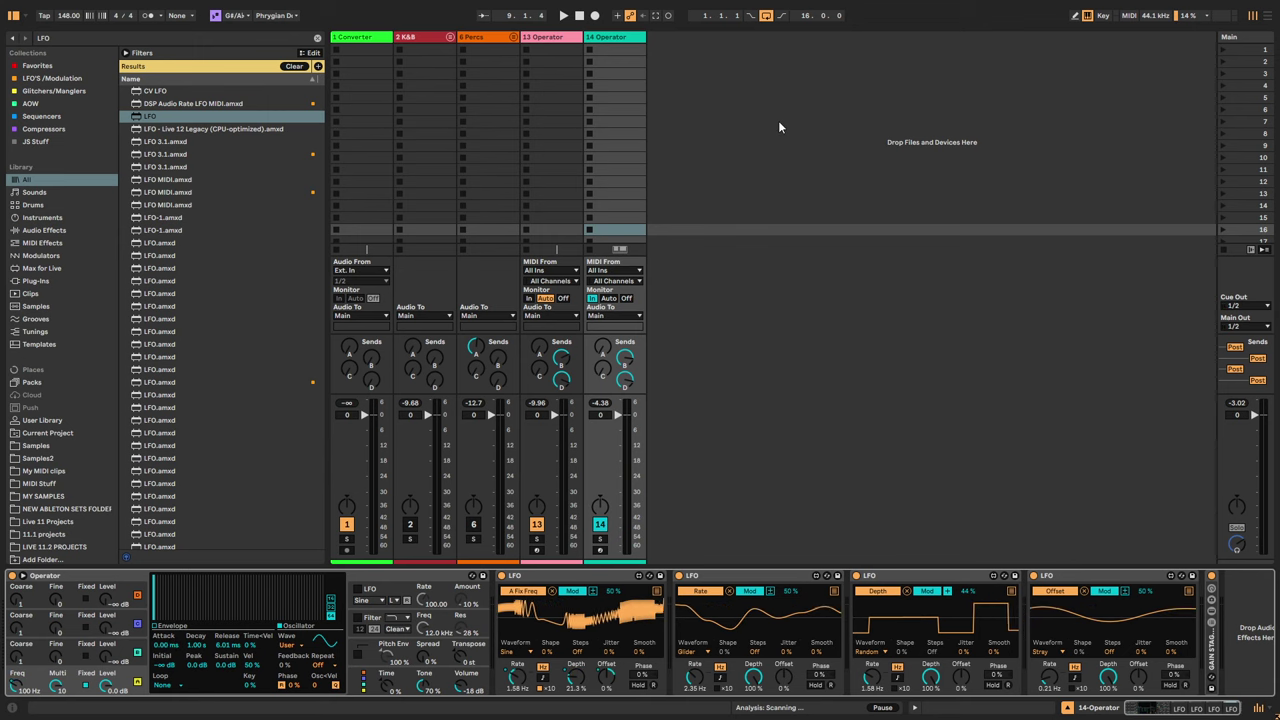
# Step: Insert an audio track, set its audio input to 14-Operator and arm it for recording
pyautogui.rightClick(717, 58)
pyautogui.click(757, 63)
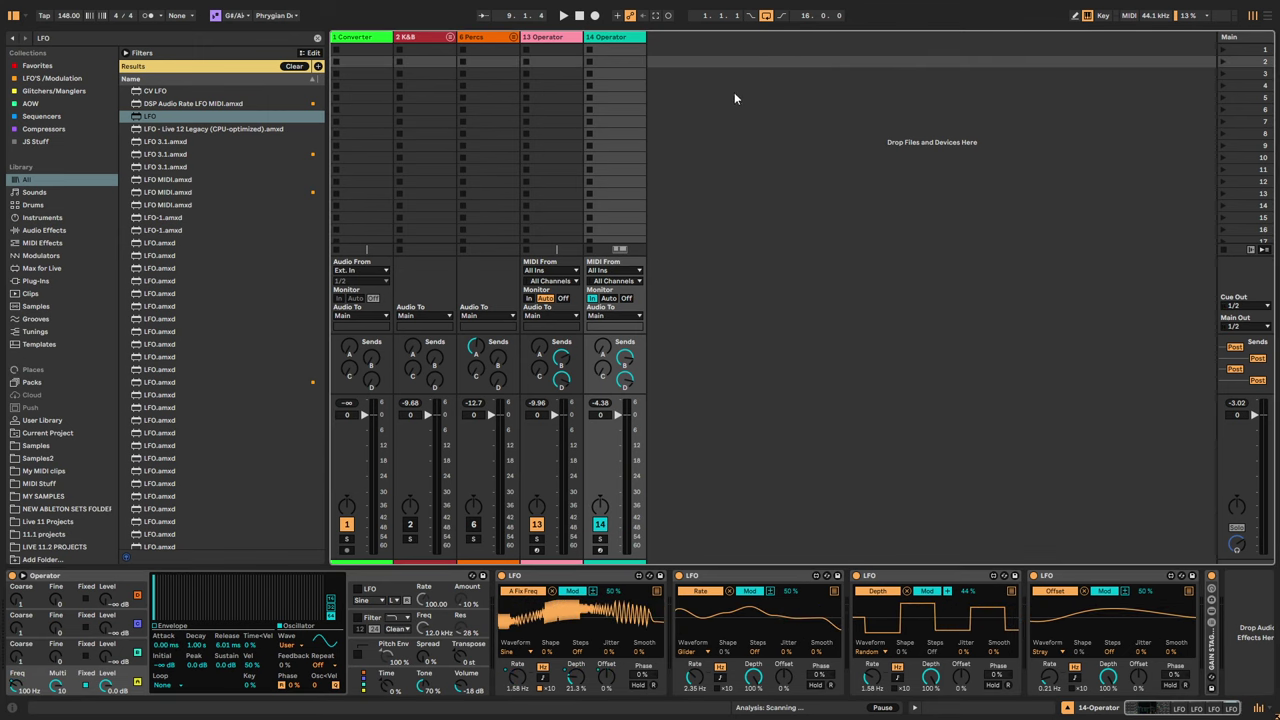
pyautogui.click(664, 270)
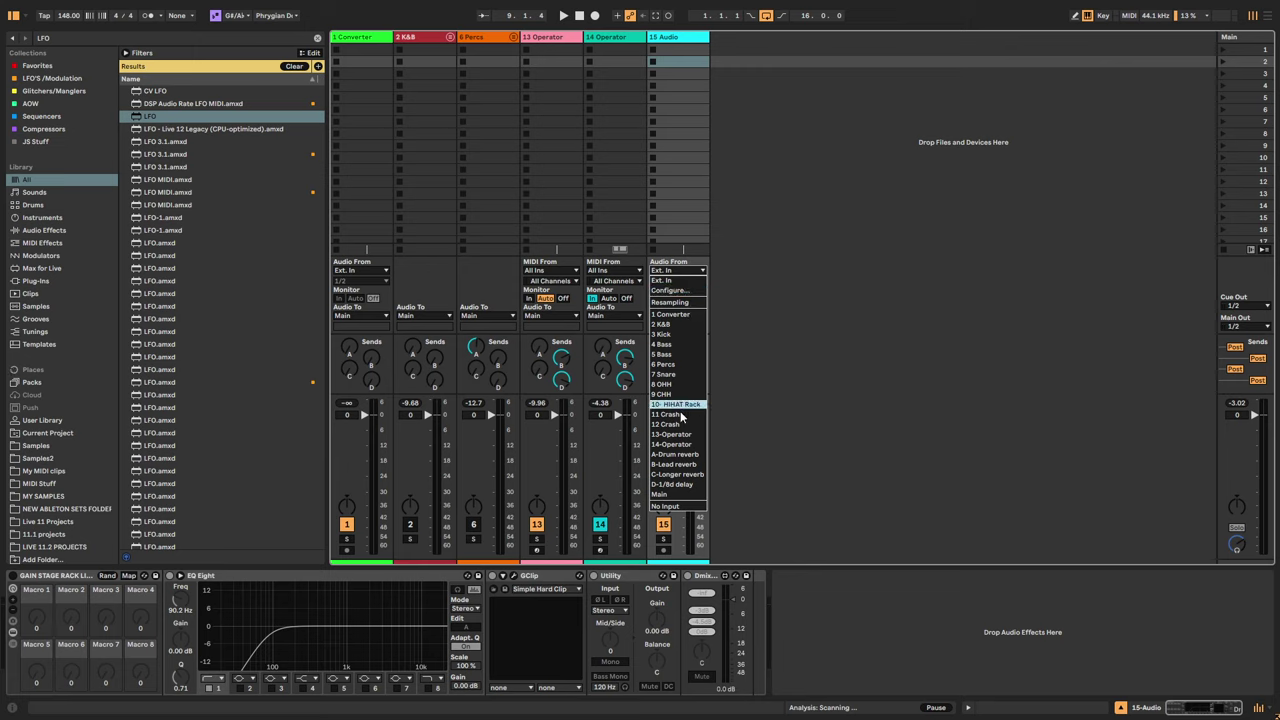
pyautogui.click(674, 444)
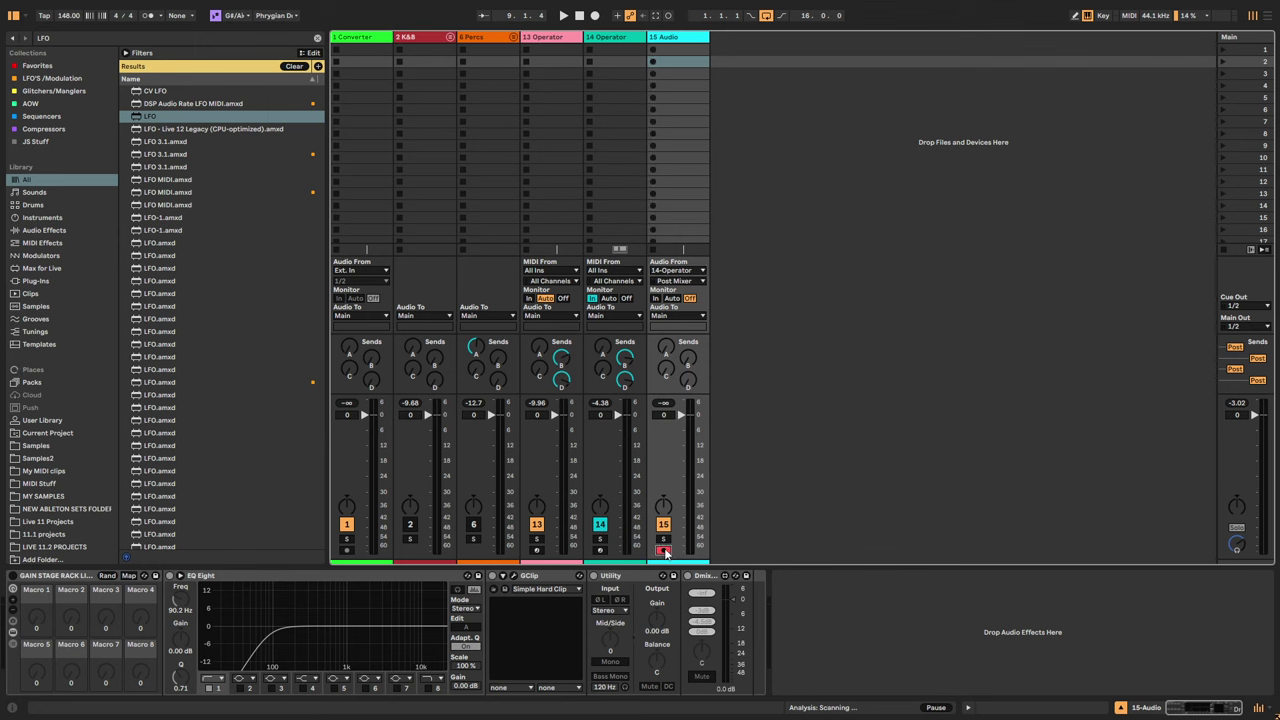
# Step: Record into the new audio track's first slot while redrawing oscillator A's harmonics, stop recording, and open the recorded clip
pyautogui.click(653, 48)
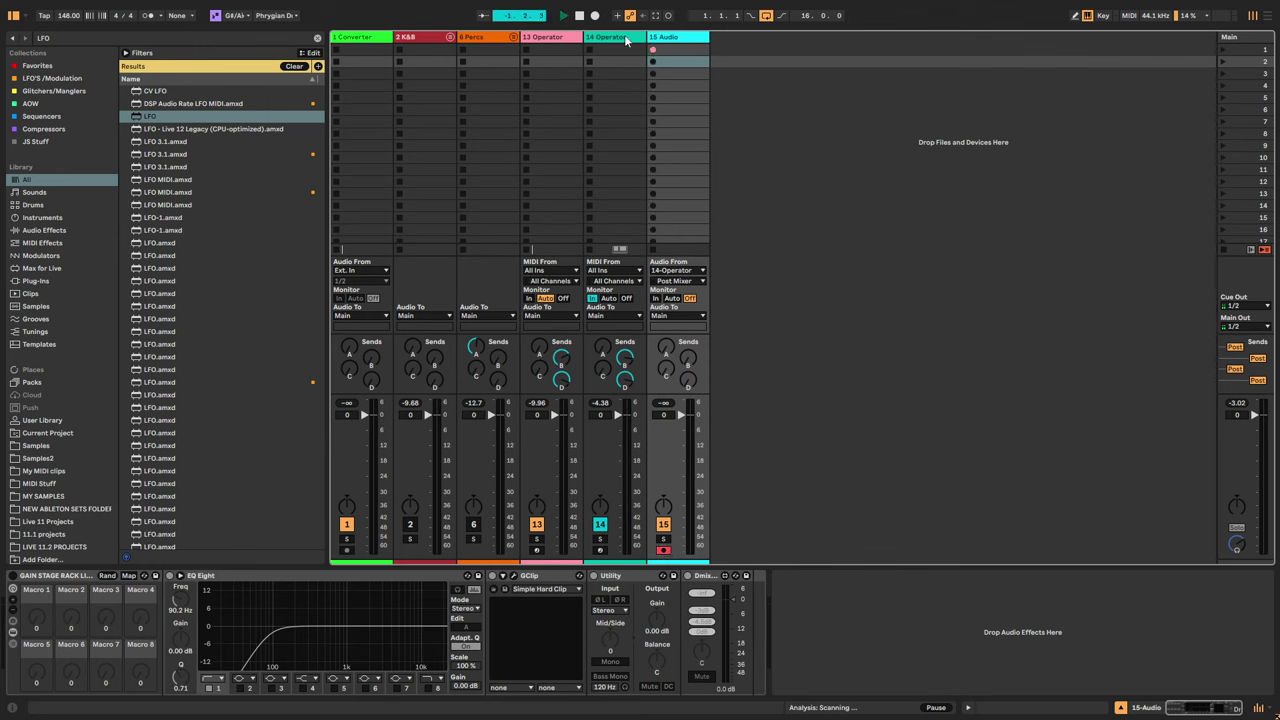
pyautogui.click(628, 43)
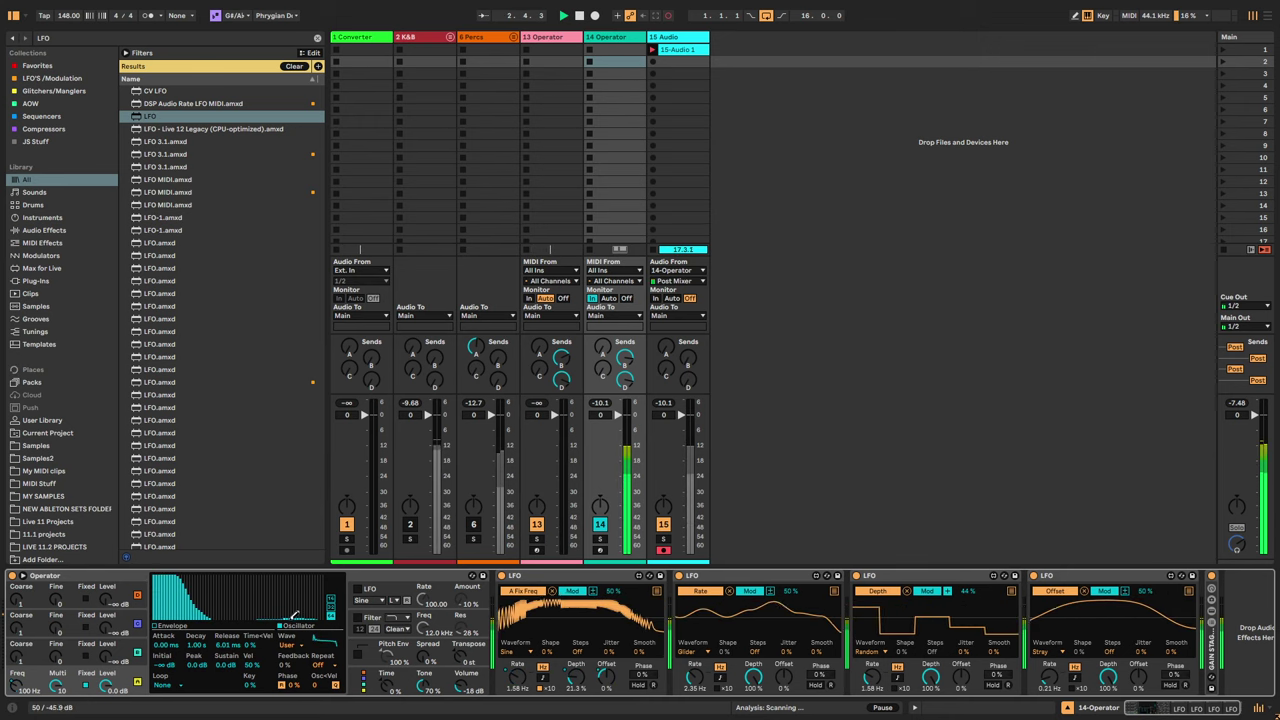
pyautogui.moveTo(233, 604)
pyautogui.mouseDown()
pyautogui.moveTo(169, 594)
pyautogui.moveTo(316, 600)
pyautogui.moveTo(168, 600)
pyautogui.moveTo(262, 600)
pyautogui.moveTo(262, 612)
pyautogui.moveTo(220, 588)
pyautogui.moveTo(250, 608)
pyautogui.mouseUp()
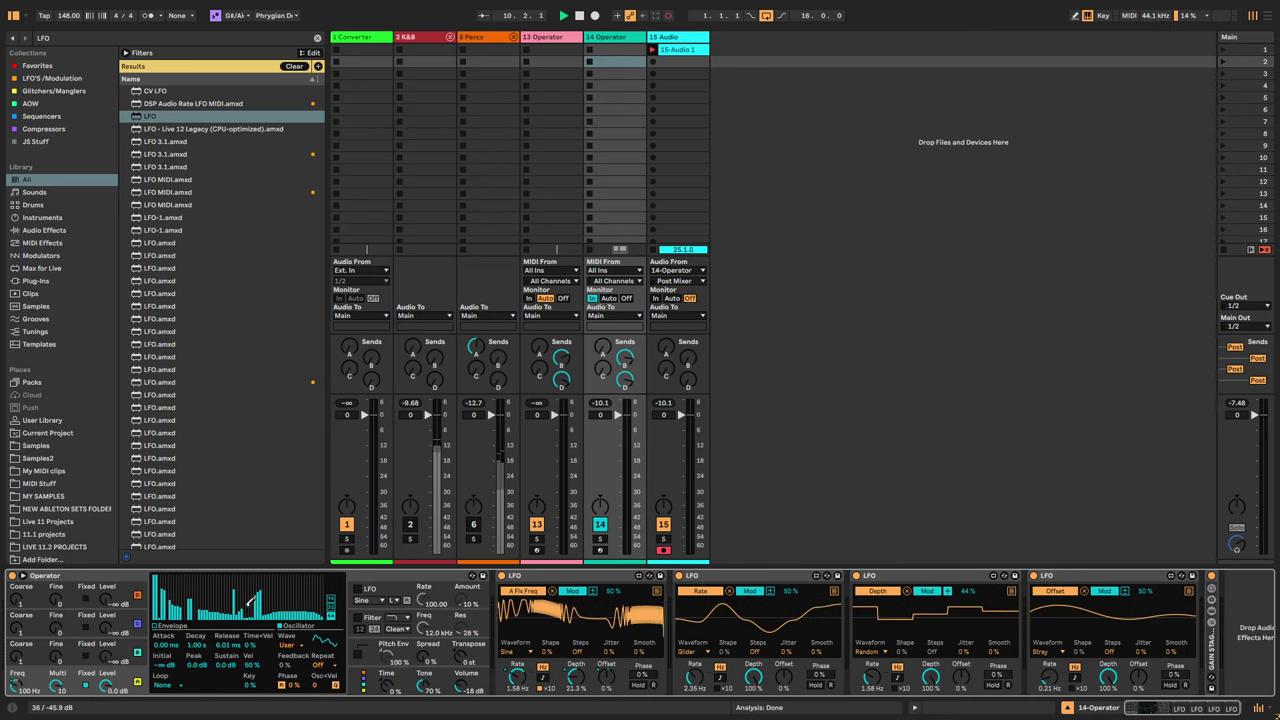
pyautogui.click(681, 58)
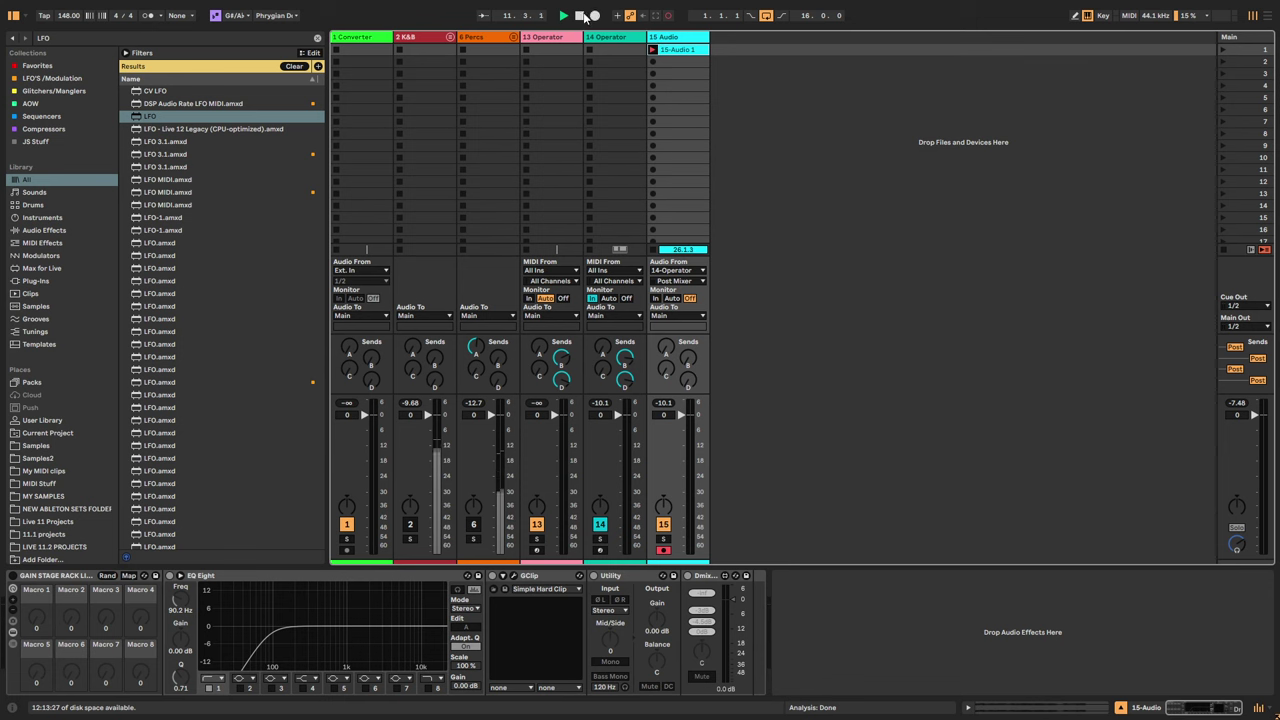
pyautogui.doubleClick(673, 51)
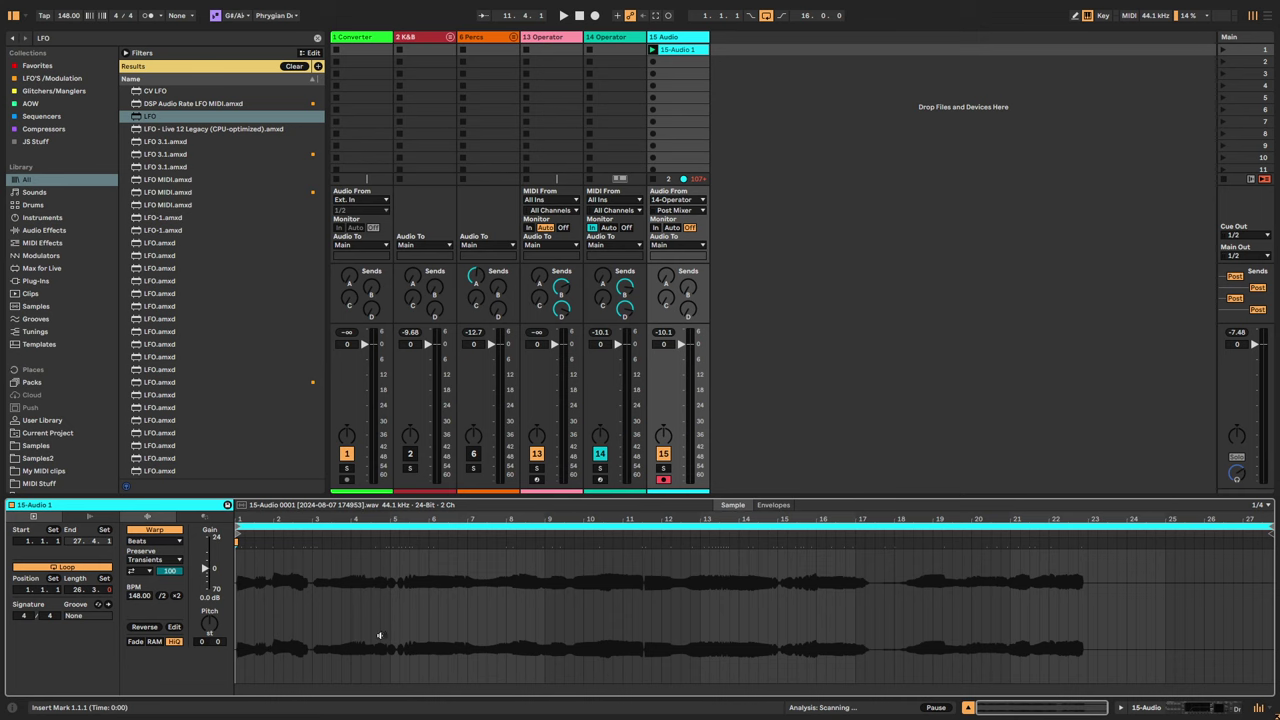
# Step: Reshape oscillator A's harmonics on track 14 into a few sparse descending partials, and try a denser low set
pyautogui.doubleClick(628, 42)
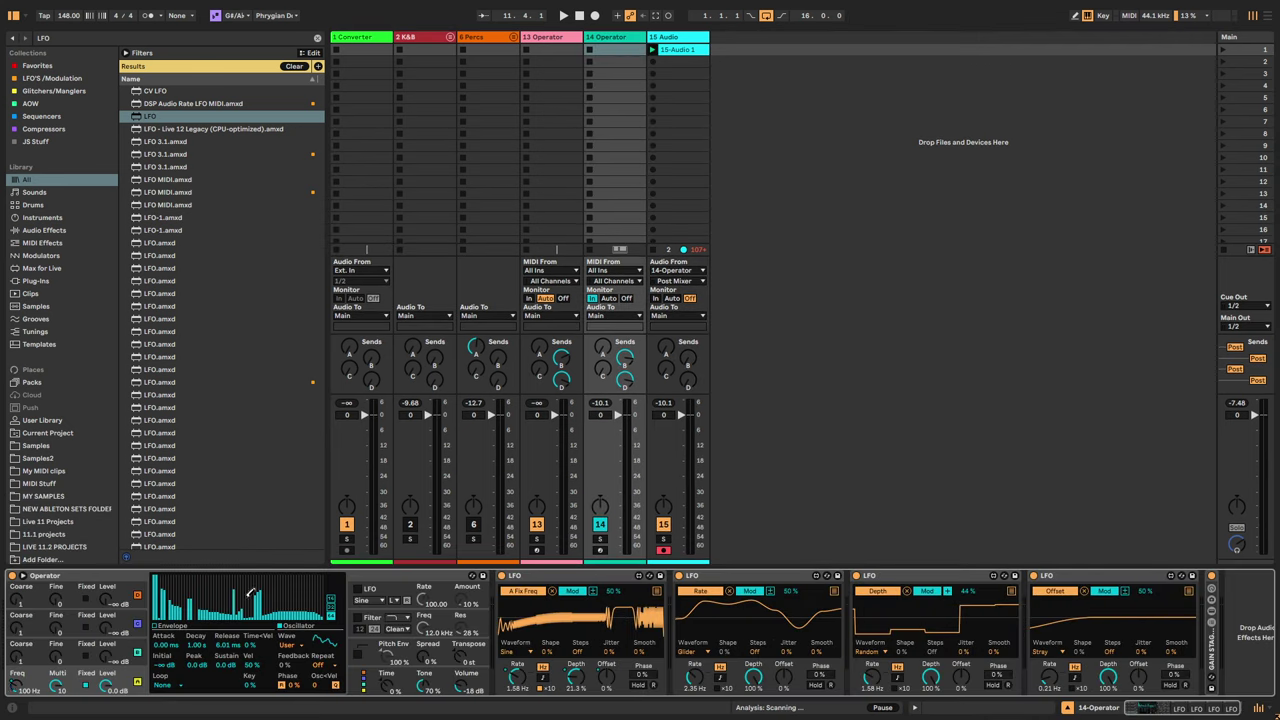
pyautogui.moveTo(172, 601); pyautogui.dragTo(325, 637)
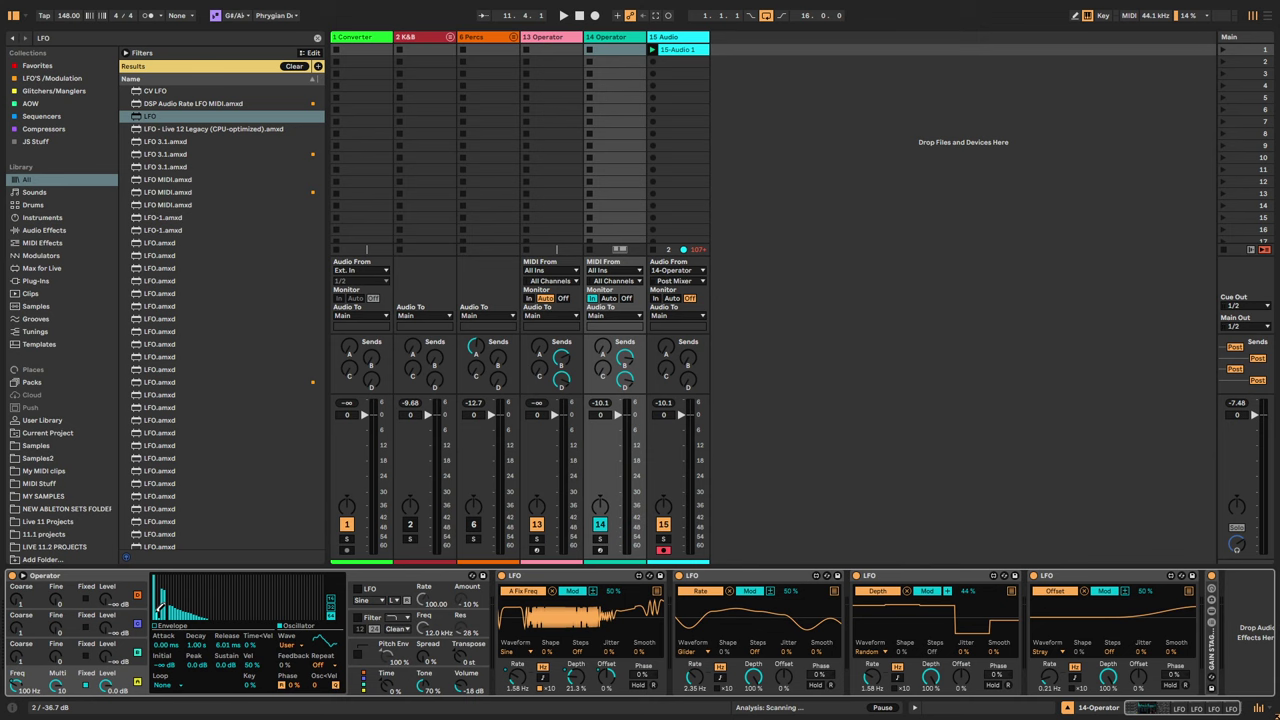
pyautogui.moveTo(158, 606)
pyautogui.mouseDown()
pyautogui.moveTo(156, 632)
pyautogui.moveTo(162, 615)
pyautogui.moveTo(203, 637)
pyautogui.mouseUp()
pyautogui.moveTo(148, 597)
pyautogui.mouseDown()
pyautogui.moveTo(156, 577)
pyautogui.moveTo(170, 586)
pyautogui.moveTo(165, 615)
pyautogui.moveTo(168, 604)
pyautogui.moveTo(231, 611)
pyautogui.moveTo(163, 588)
pyautogui.moveTo(185, 597)
pyautogui.moveTo(174, 603)
pyautogui.mouseUp()
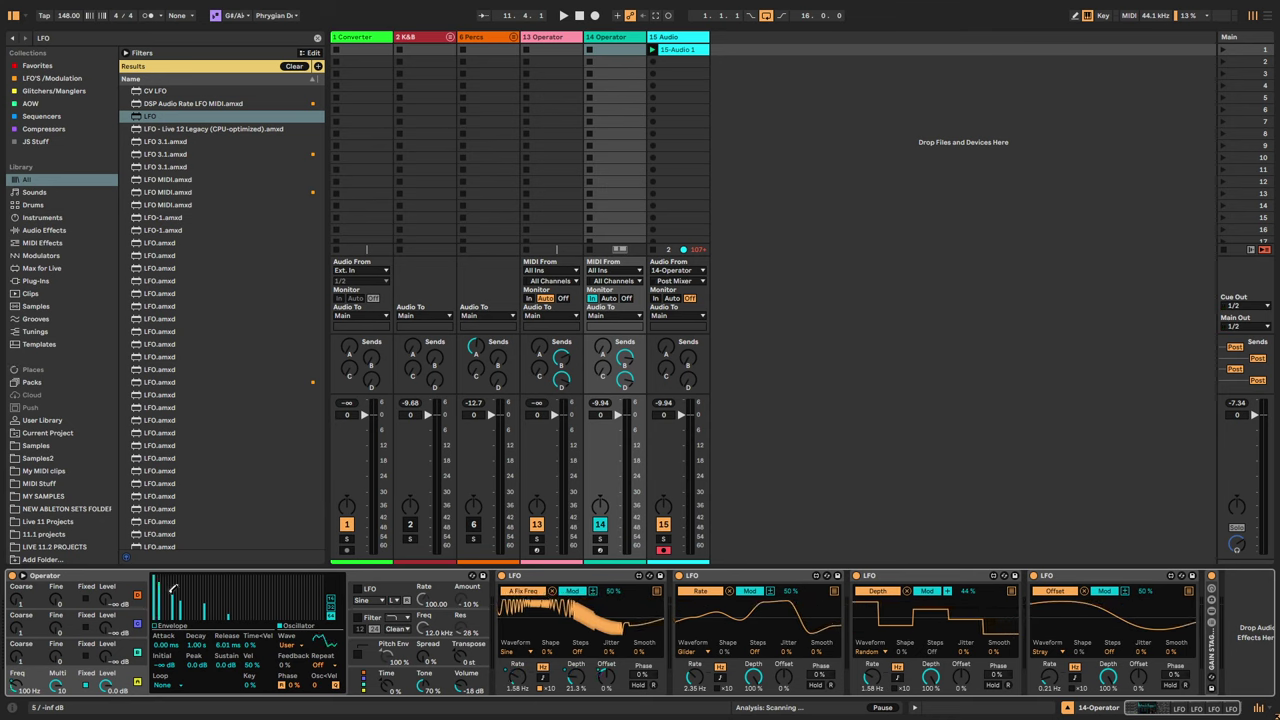
pyautogui.moveTo(176, 590); pyautogui.dragTo(232, 602)
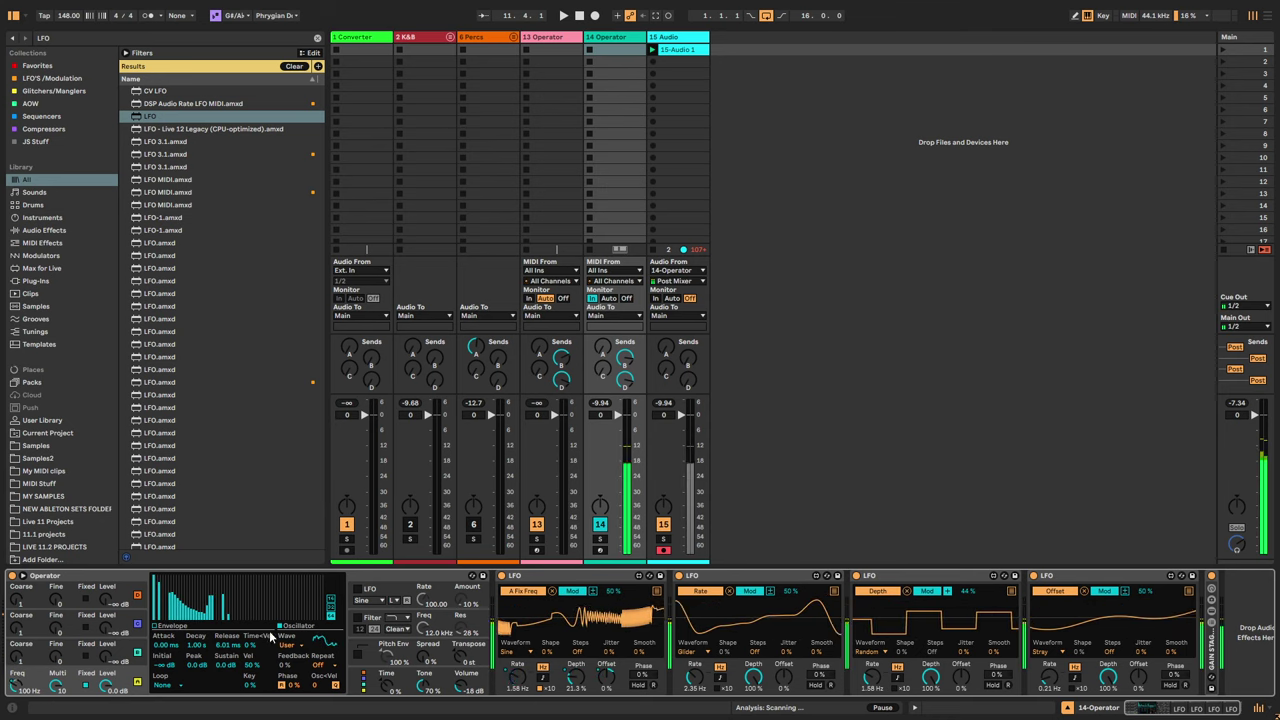
# Step: Compare the Up and Down waveforms on the first LFO, and set it to Up
pyautogui.click(512, 652)
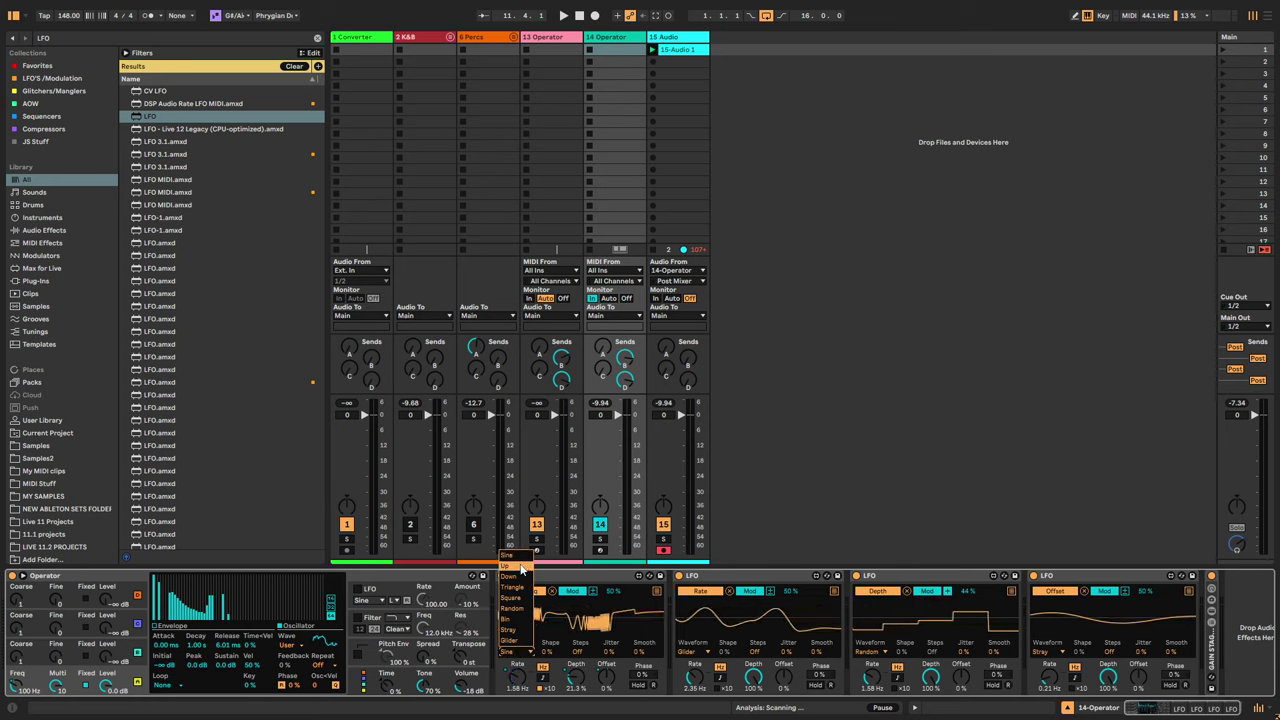
pyautogui.click(520, 567)
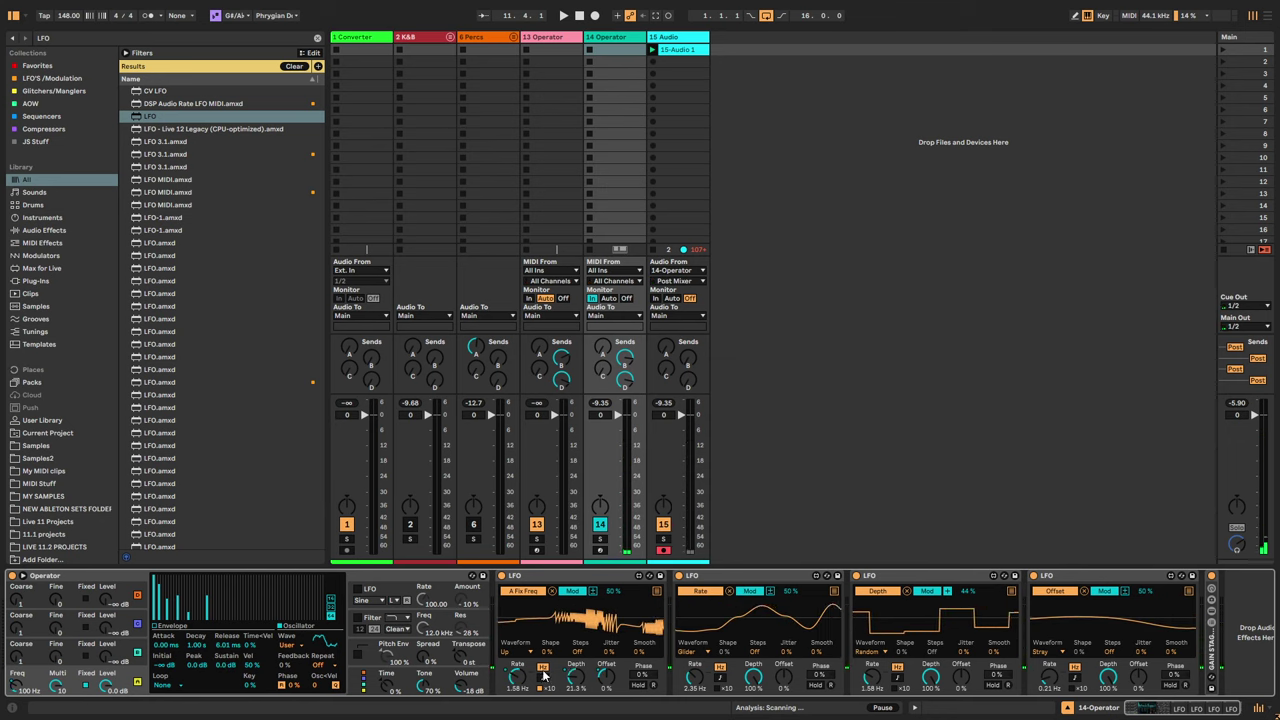
pyautogui.click(510, 651)
pyautogui.click(528, 577)
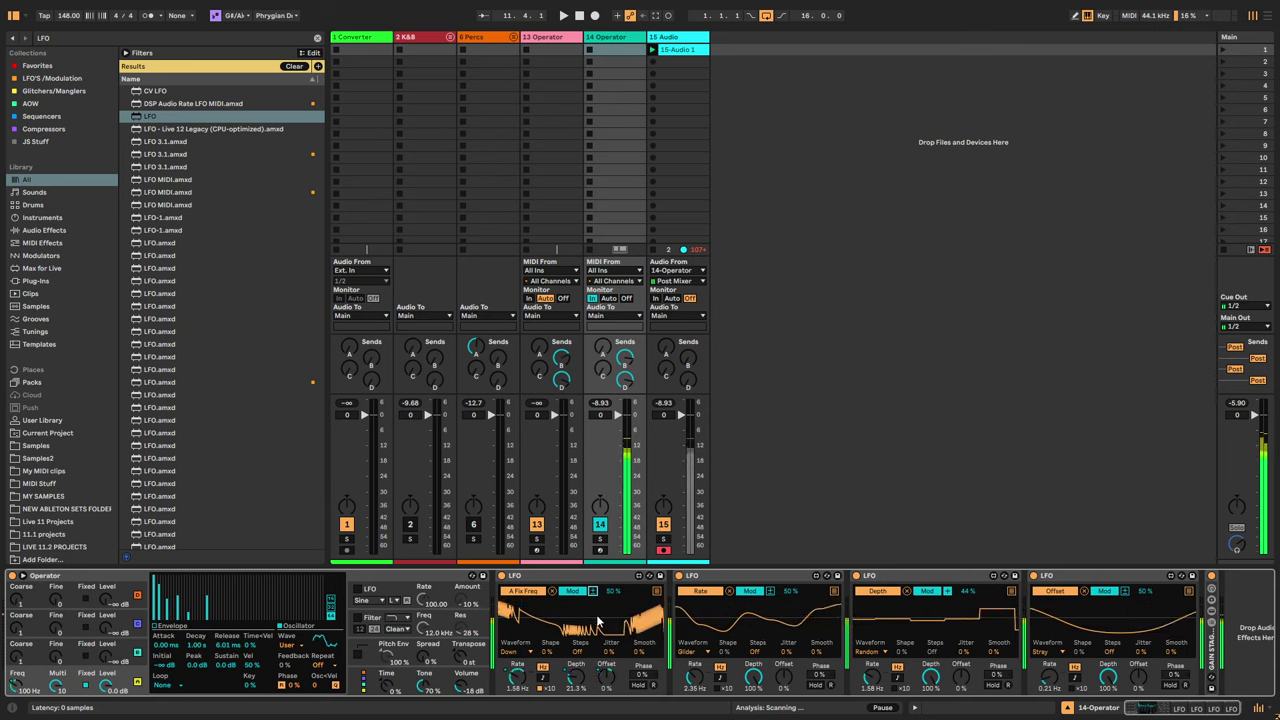
pyautogui.click(522, 655)
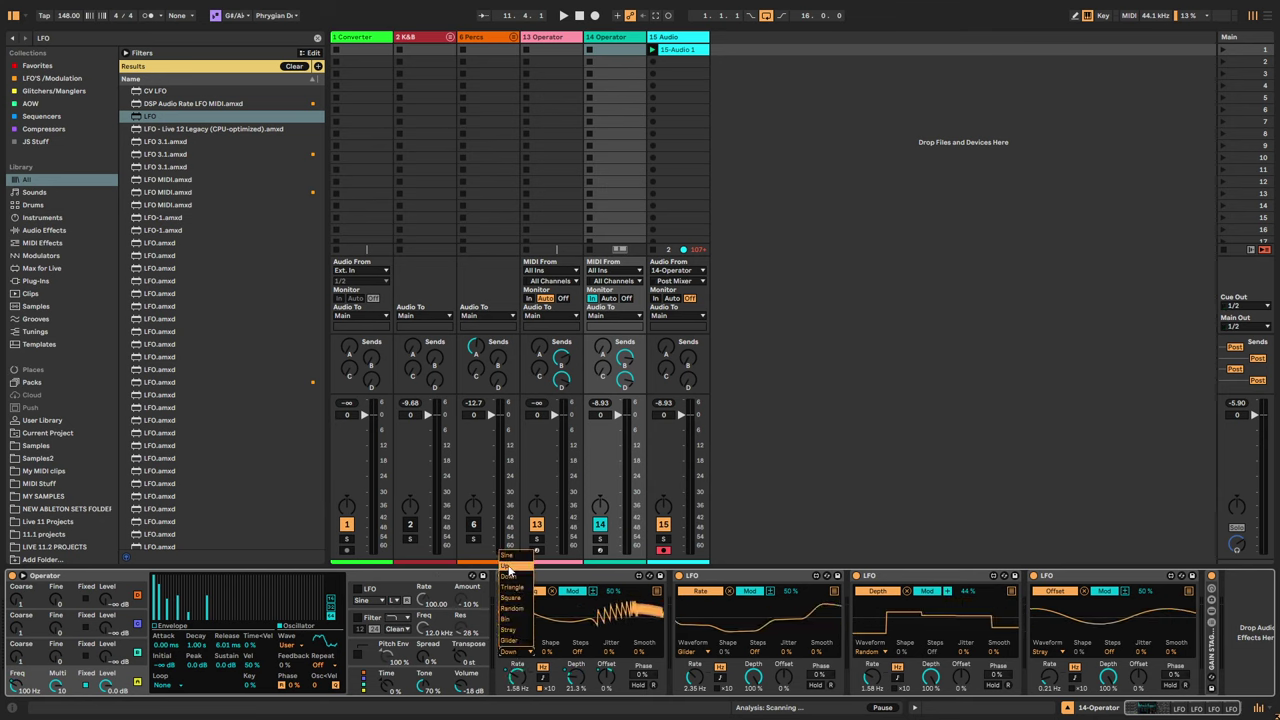
pyautogui.click(507, 566)
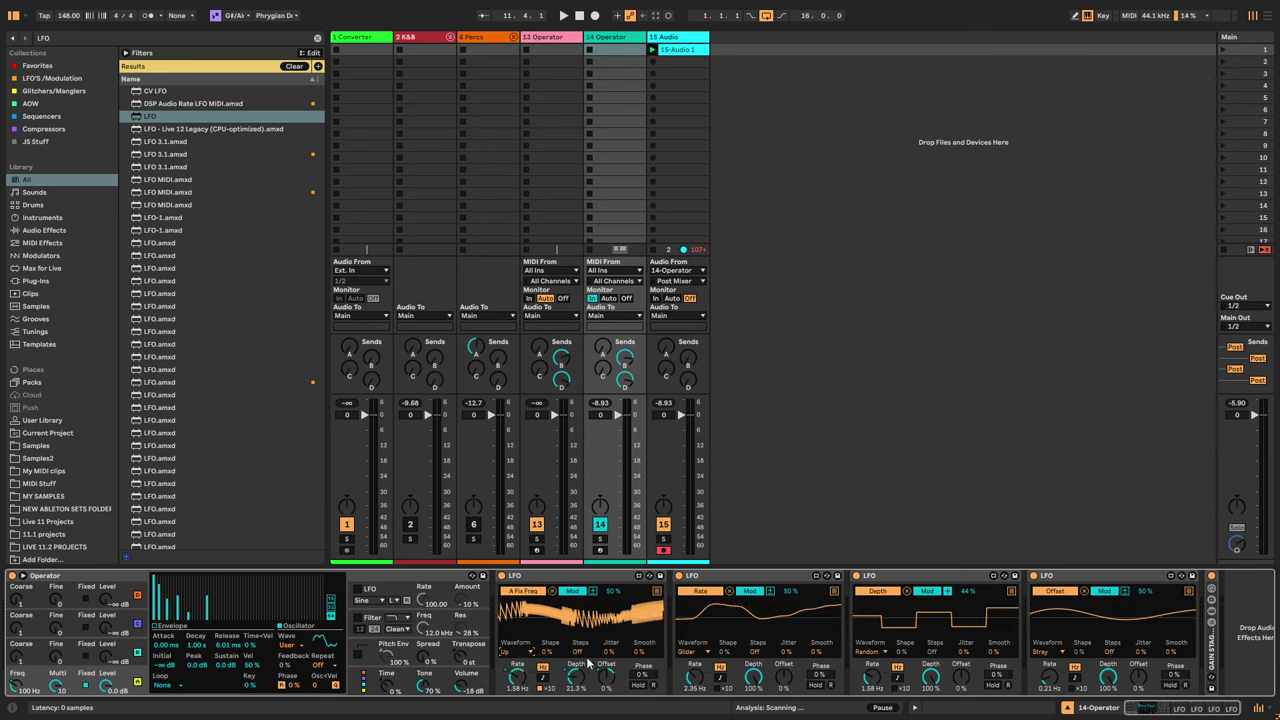
# Step: Try 14 and 12 steps on the first LFO, and set its step count to 4
pyautogui.moveTo(578, 652); pyautogui.dragTo(578, 626)
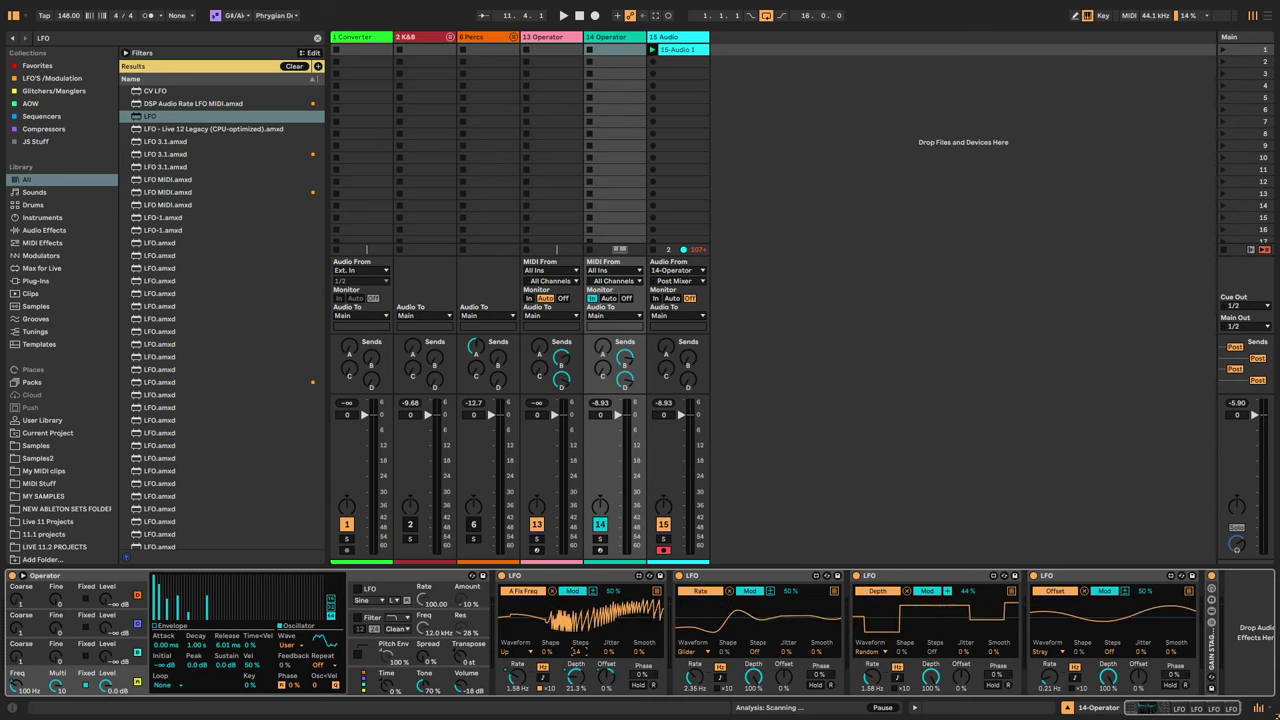
pyautogui.moveTo(578, 651); pyautogui.dragTo(578, 656)
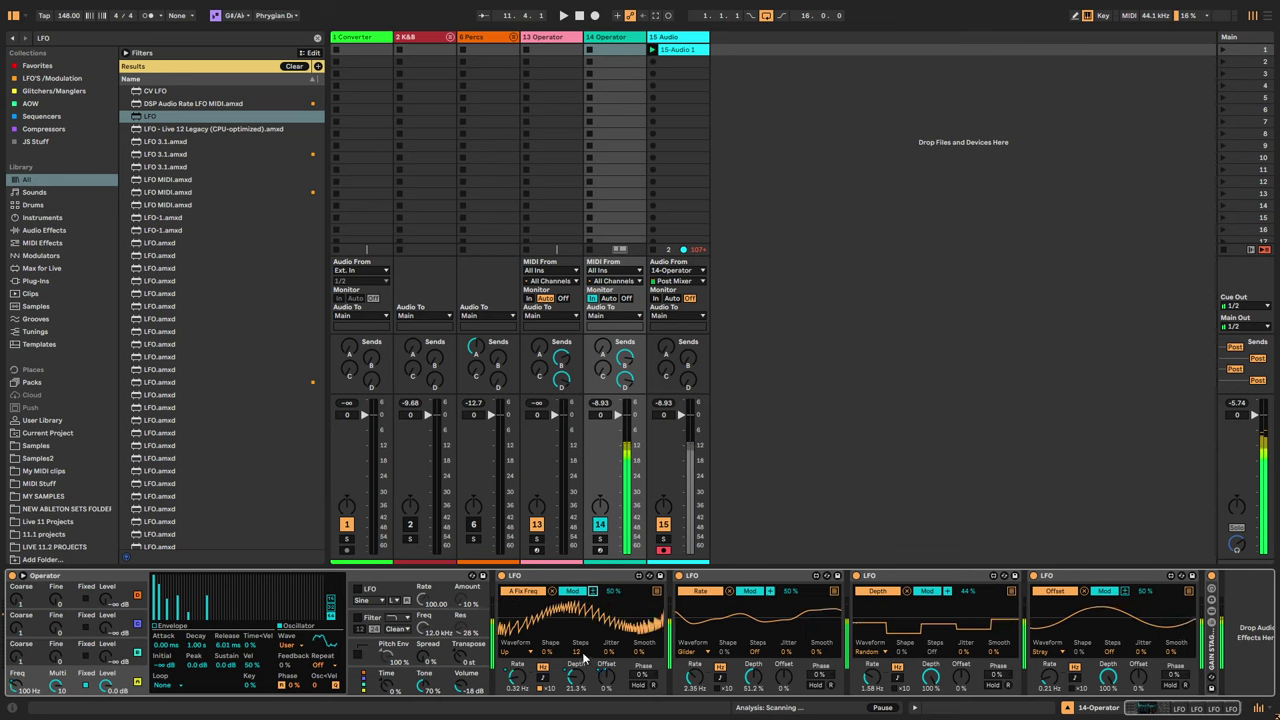
pyautogui.moveTo(579, 652)
pyautogui.mouseDown()
pyautogui.moveTo(579, 638)
pyautogui.moveTo(579, 679)
pyautogui.moveTo(579, 661)
pyautogui.mouseUp()
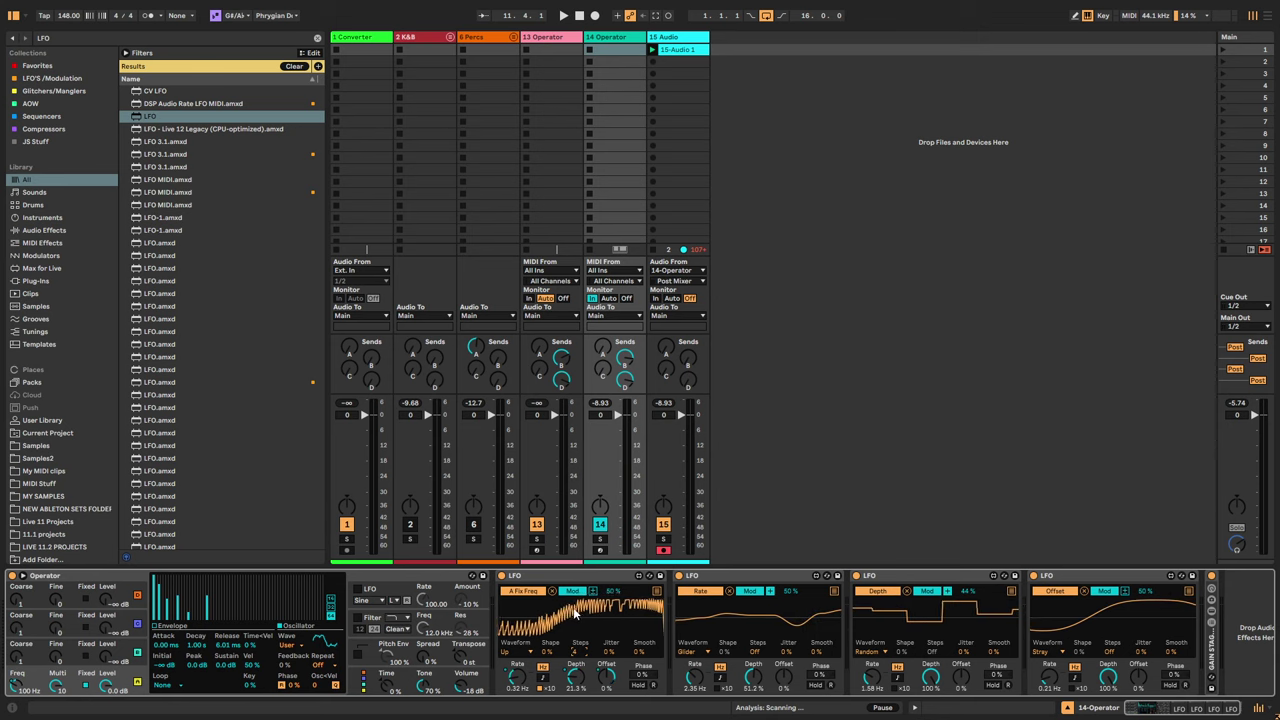
# Step: Change the first LFO's waveform to Sine and audition it with the stepped modulation
pyautogui.click(518, 655)
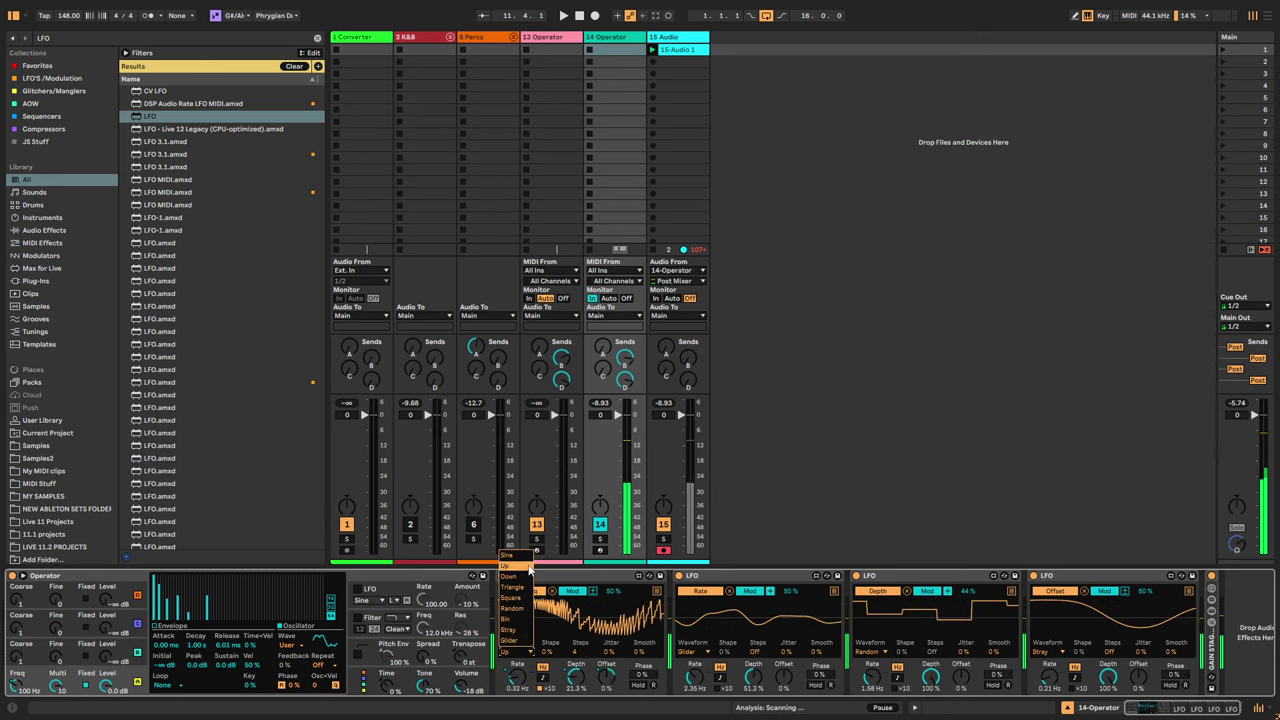
pyautogui.click(512, 557)
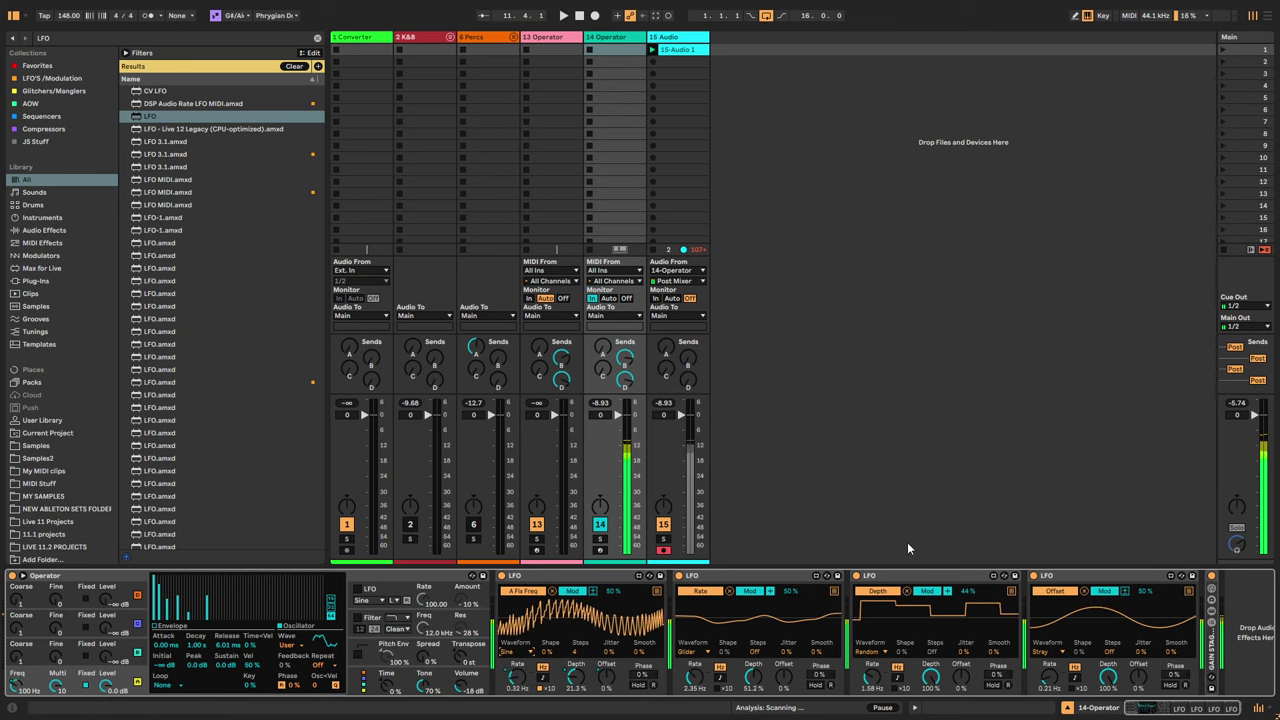
pyautogui.click(516, 652)
pyautogui.click(784, 560)
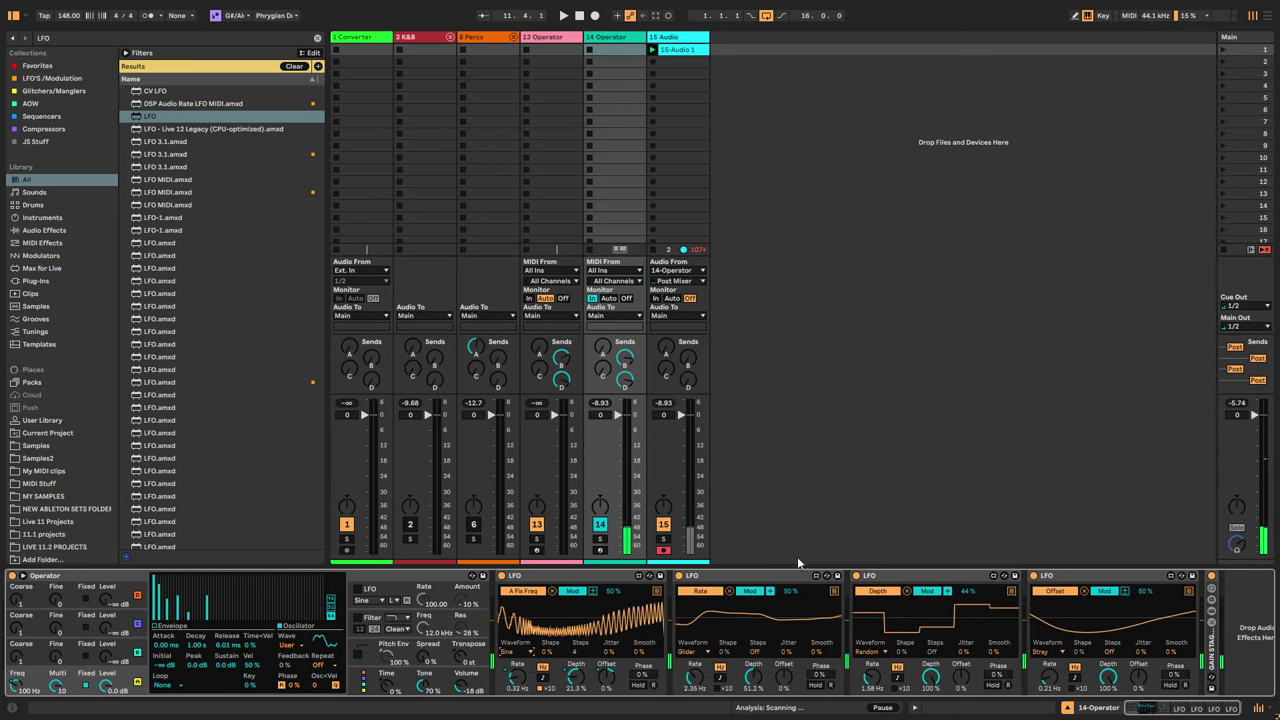